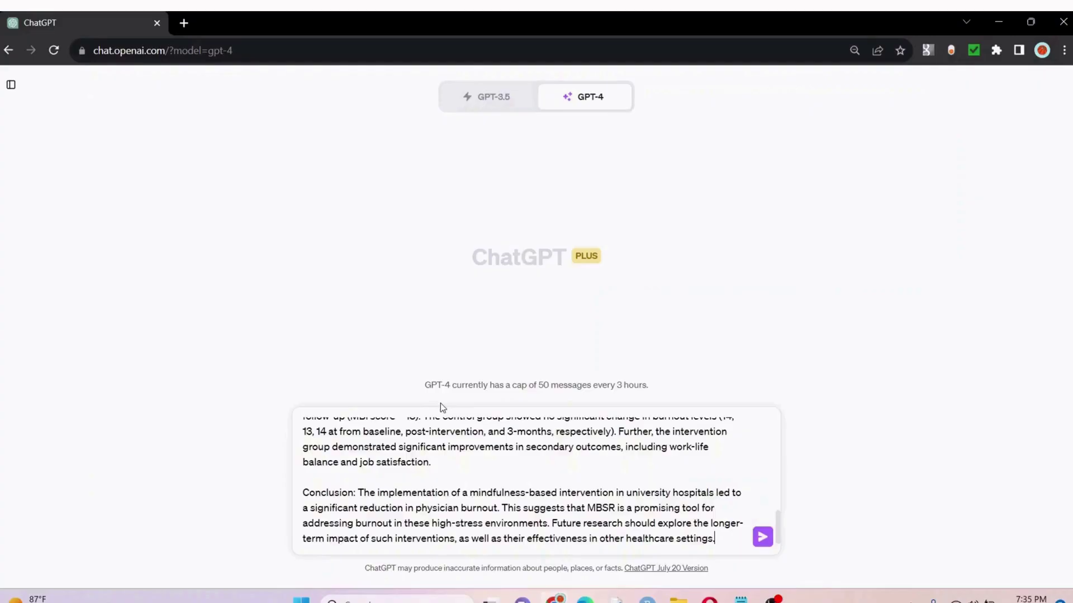
Step: Submit the pasted VBA slide-making prompt and research abstract to GPT-4
{"action": "key", "text": "Return"}
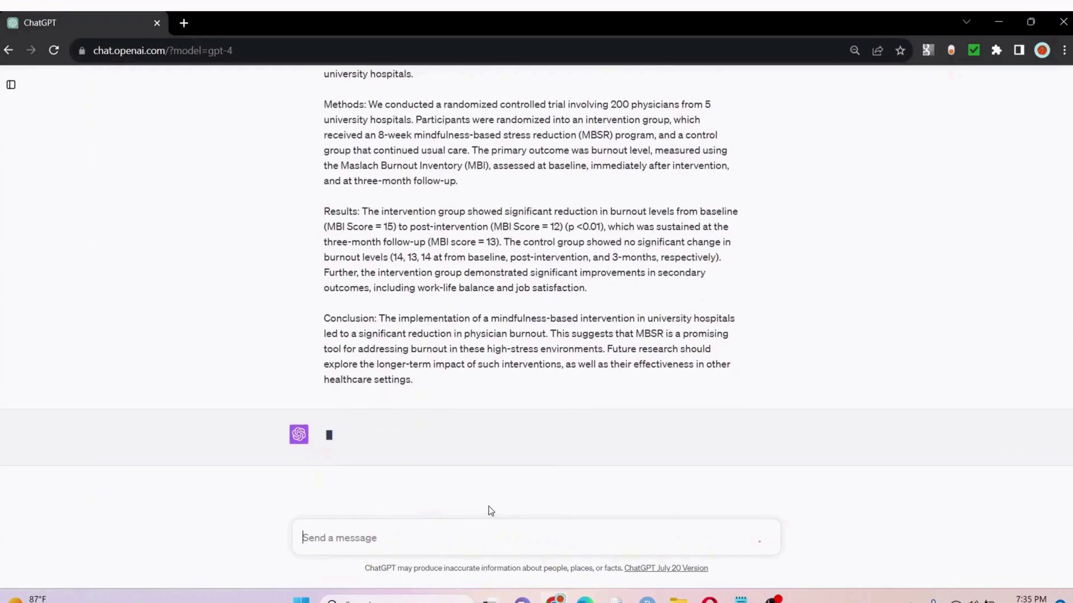
{"action": "mouse_move", "coordinate": [678, 599]}
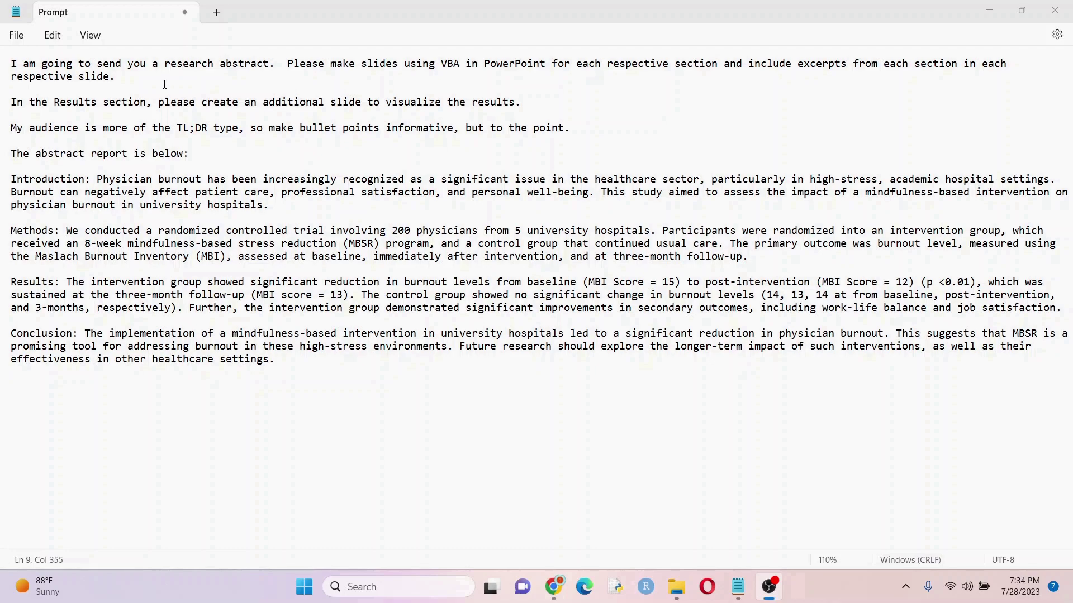
Step: Highlight the prompt's requests: VBA-built slides, an extra Results slide, and the TL;DR audience line
{"action": "left_click_drag", "start_coordinate": [164, 84], "coordinate": [219, 56]}
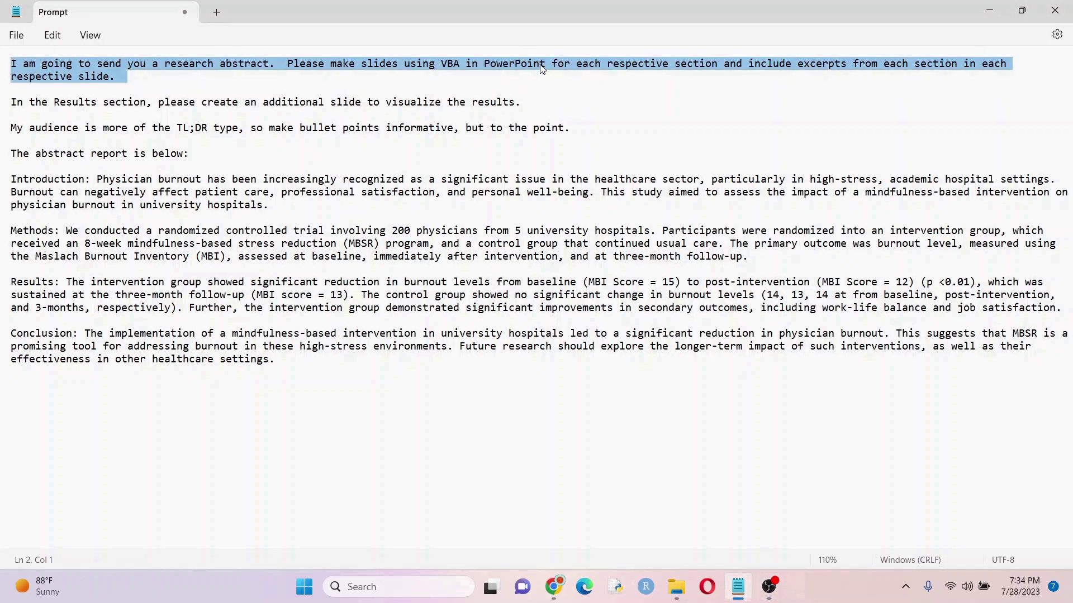
{"action": "double_click", "coordinate": [452, 67]}
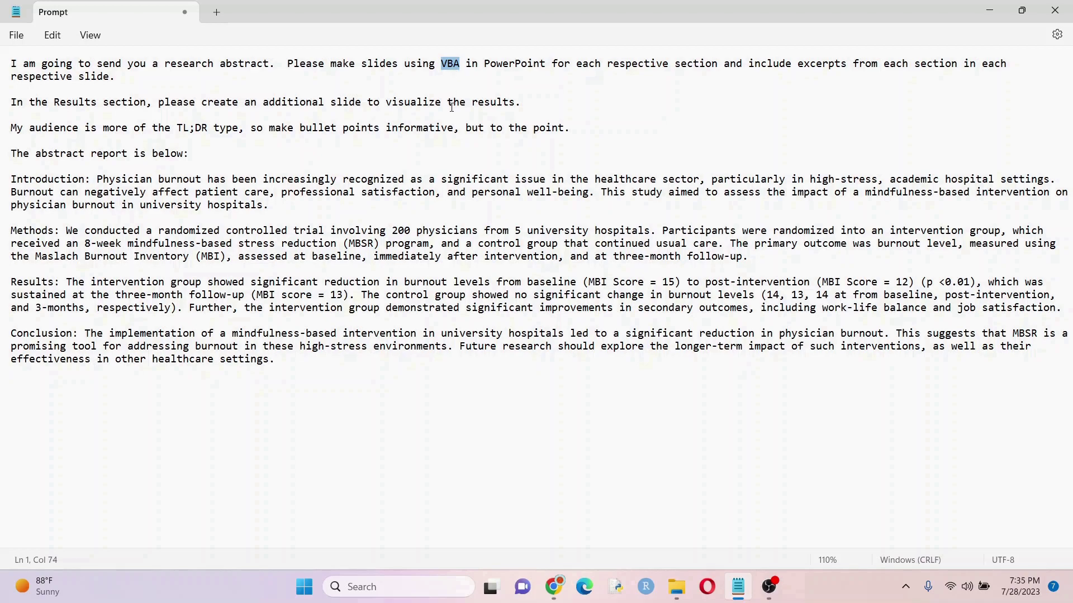
{"action": "left_click_drag", "start_coordinate": [530, 102], "coordinate": [8, 98]}
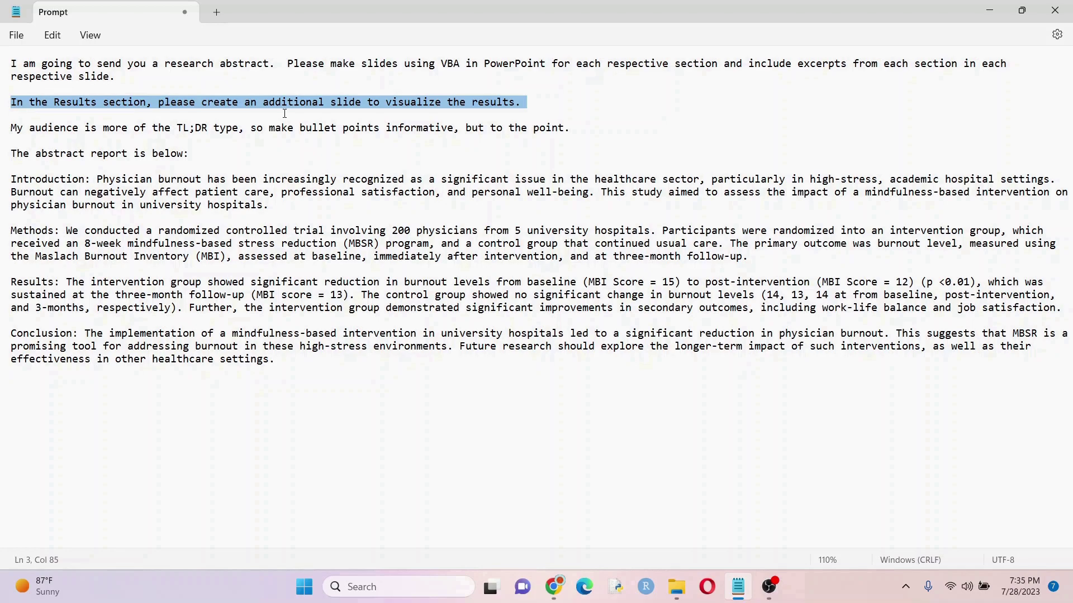
{"action": "double_click", "coordinate": [44, 282]}
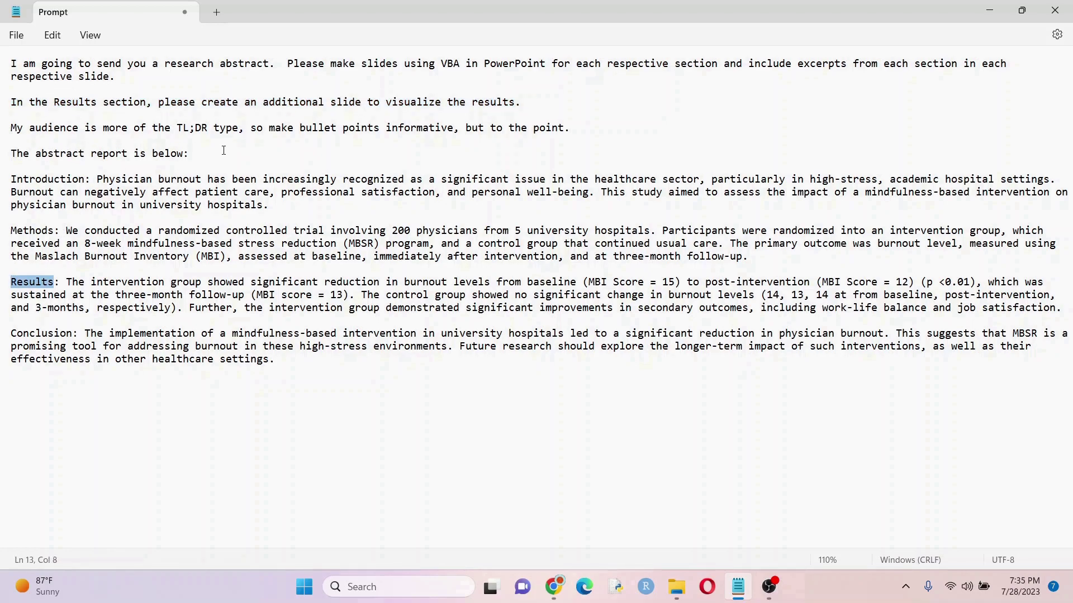
{"action": "left_click_drag", "start_coordinate": [574, 130], "coordinate": [9, 127]}
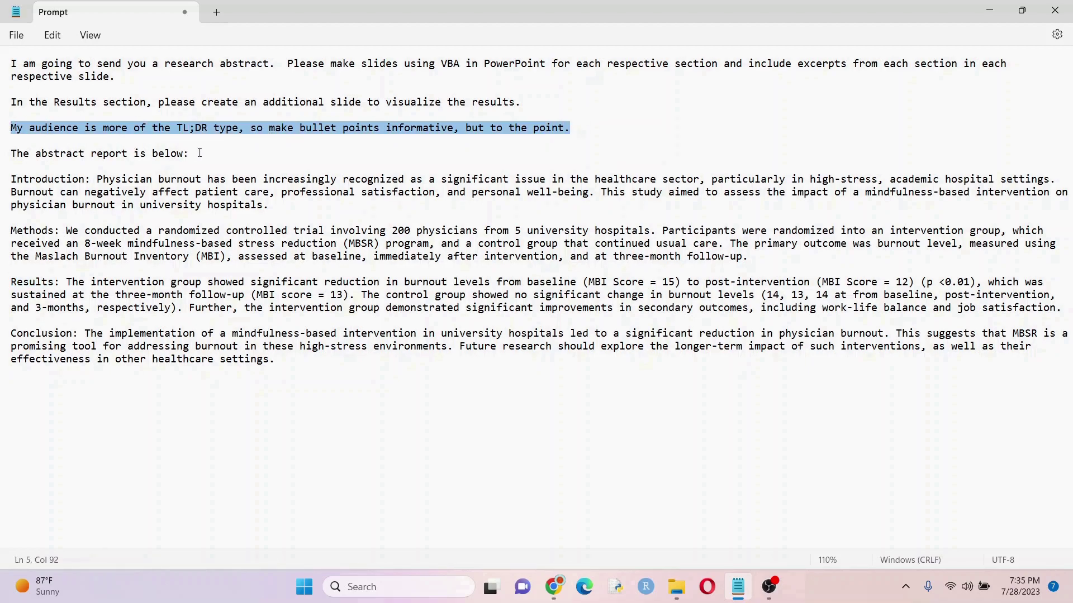
{"action": "left_click", "coordinate": [117, 157]}
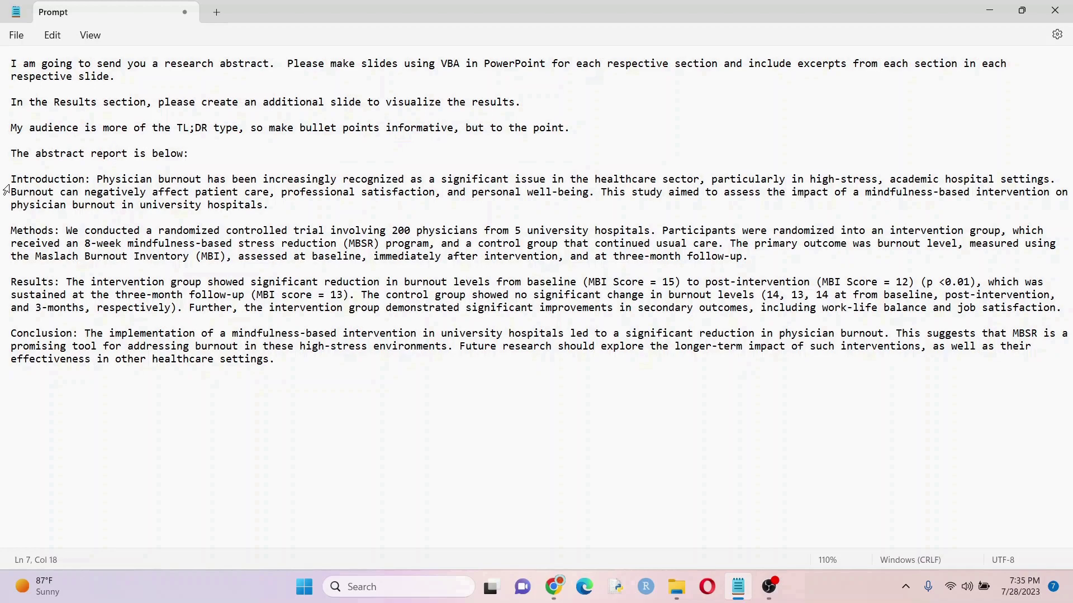
Step: Highlight the abstract's Introduction, Methods, Results and Conclusion paragraphs in turn
{"action": "left_click_drag", "start_coordinate": [13, 179], "coordinate": [284, 207]}
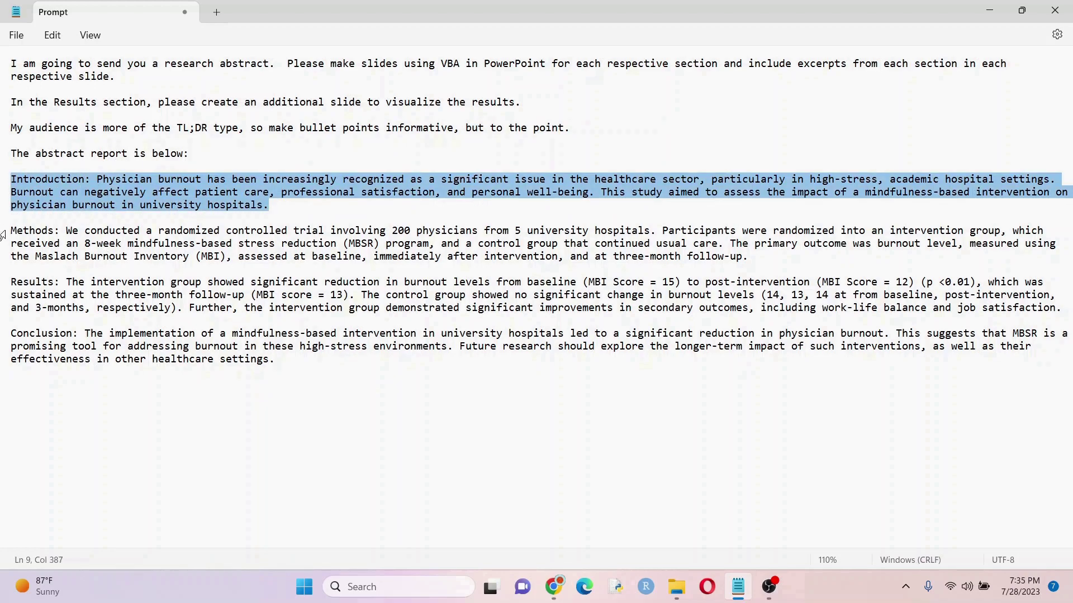
{"action": "left_click_drag", "start_coordinate": [13, 231], "coordinate": [17, 272]}
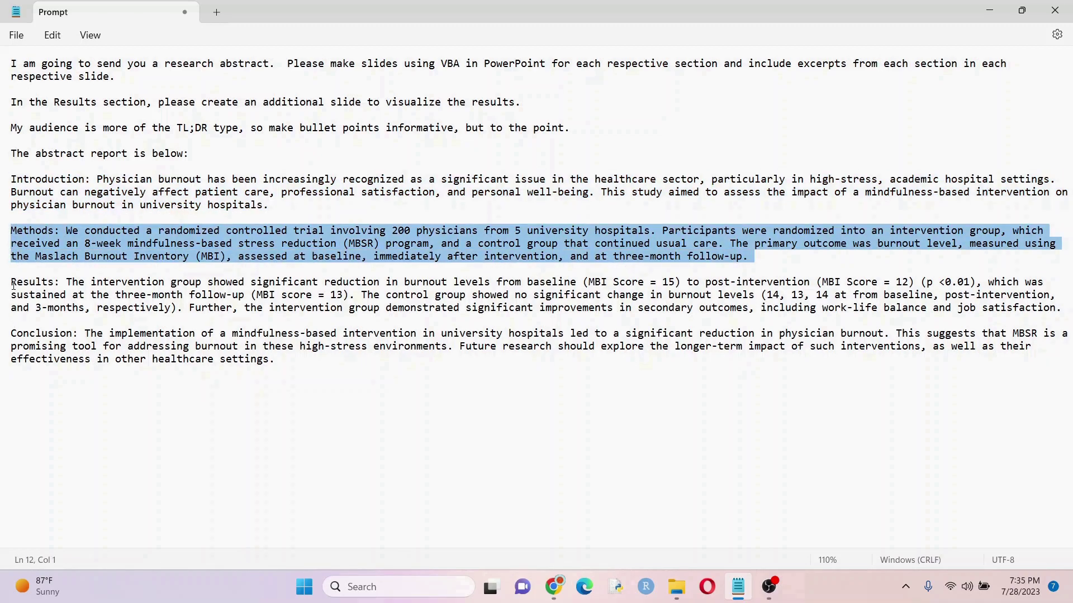
{"action": "left_click_drag", "start_coordinate": [13, 282], "coordinate": [12, 320]}
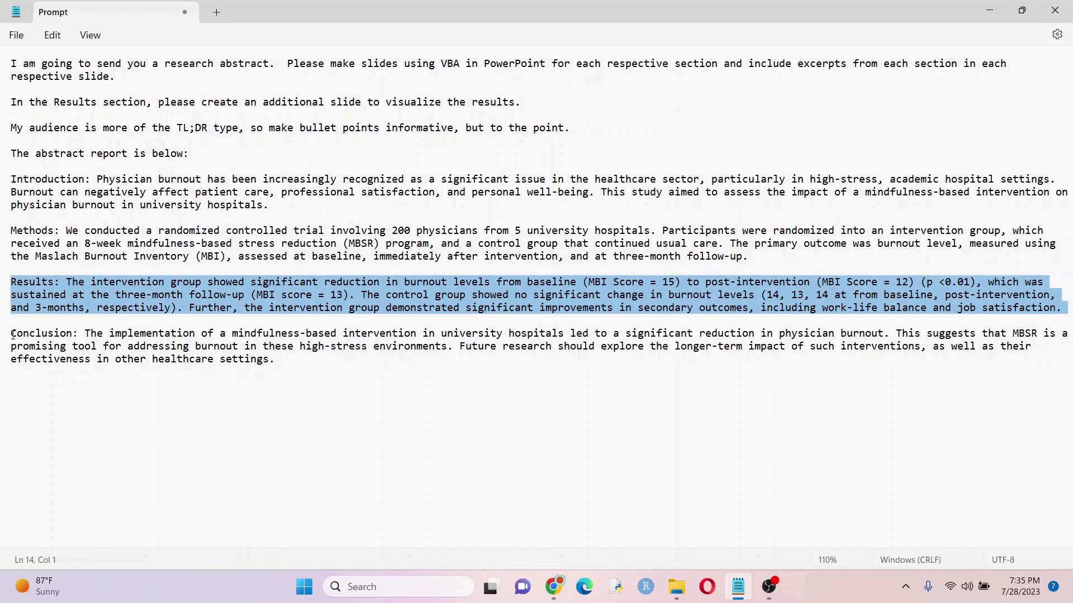
{"action": "left_click_drag", "start_coordinate": [12, 334], "coordinate": [25, 373]}
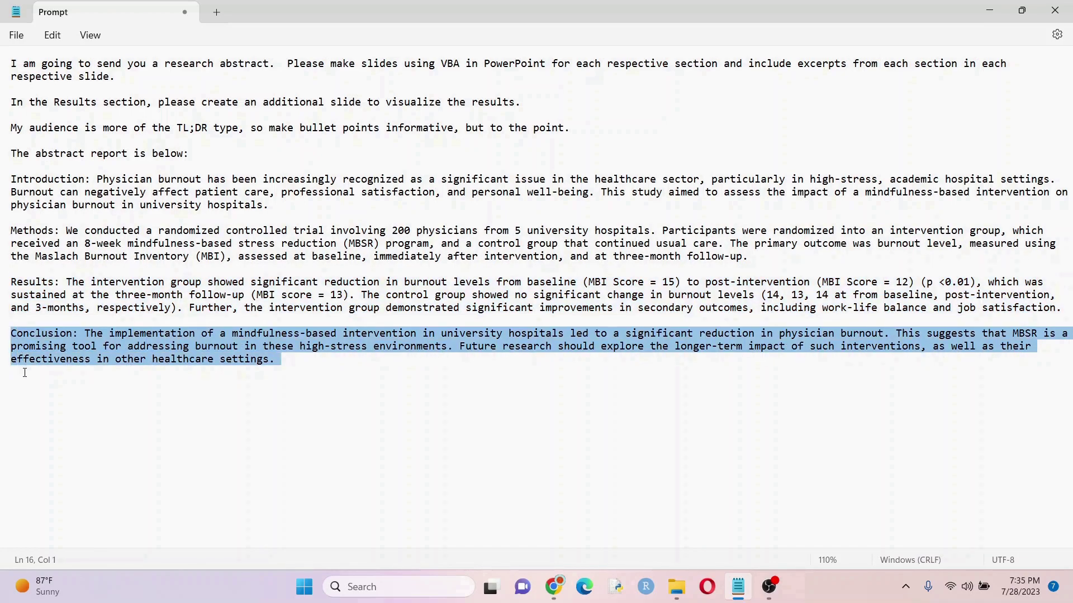
Step: Select and copy the entire prompt and abstract text
{"action": "left_click", "coordinate": [285, 361]}
{"action": "left_click_drag", "start_coordinate": [286, 363], "coordinate": [2, 50]}
{"action": "right_click", "coordinate": [134, 246]}
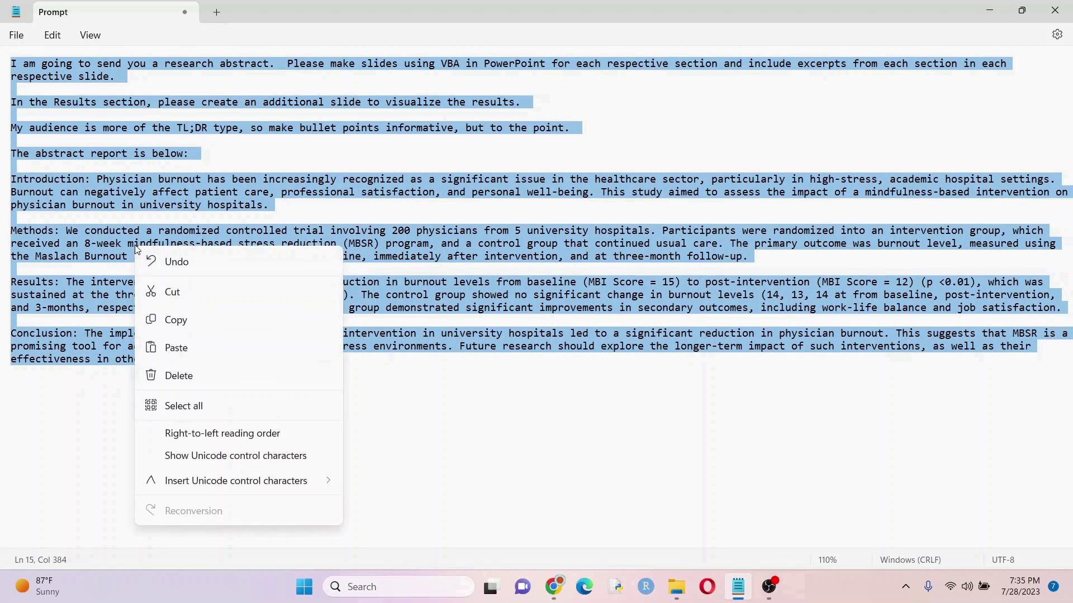
{"action": "left_click", "coordinate": [208, 331]}
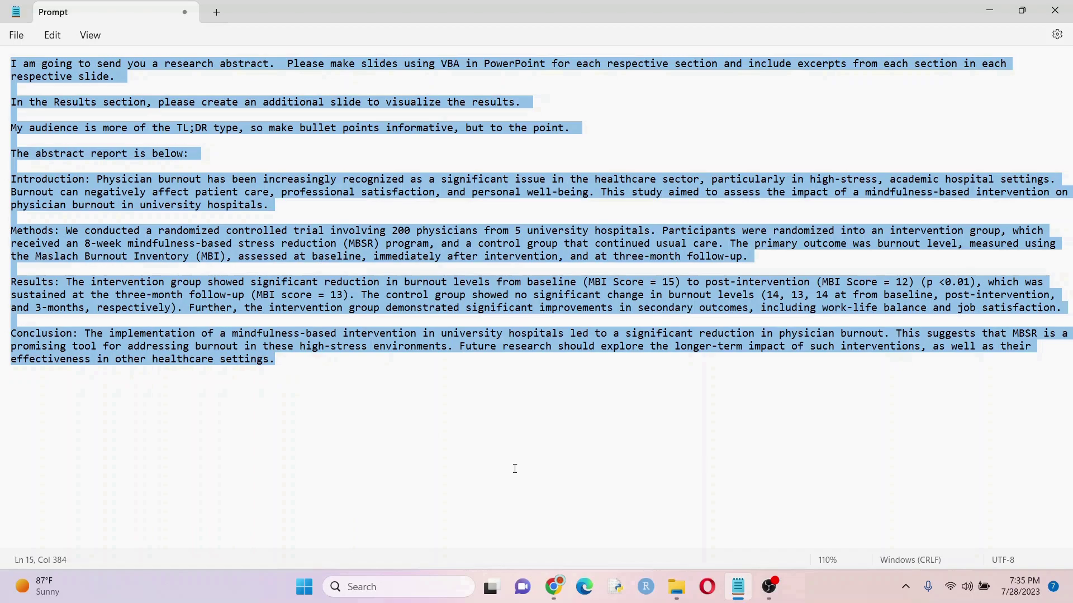
Step: Paste the copied prompt and abstract into ChatGPT and send it to GPT-4
{"action": "left_click", "coordinate": [556, 588]}
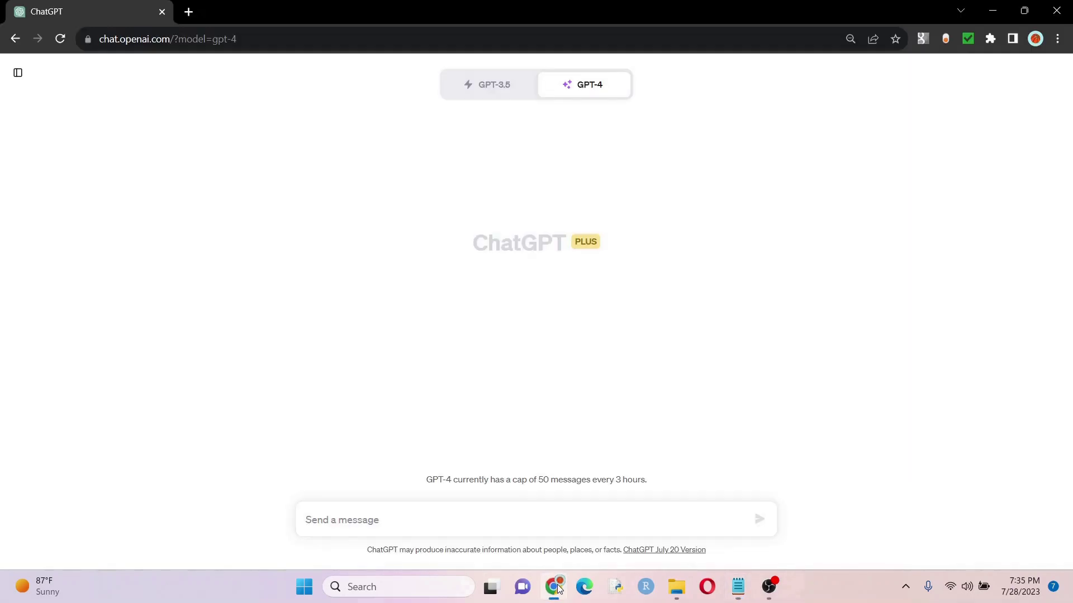
{"action": "right_click", "coordinate": [408, 522]}
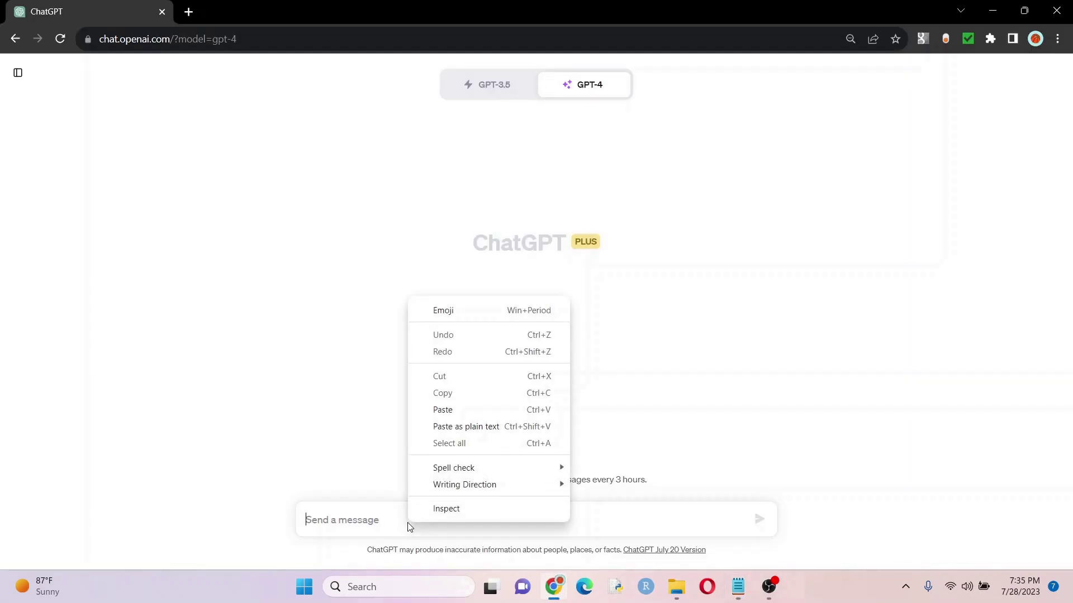
{"action": "left_click", "coordinate": [447, 410]}
{"action": "key", "text": "Return"}
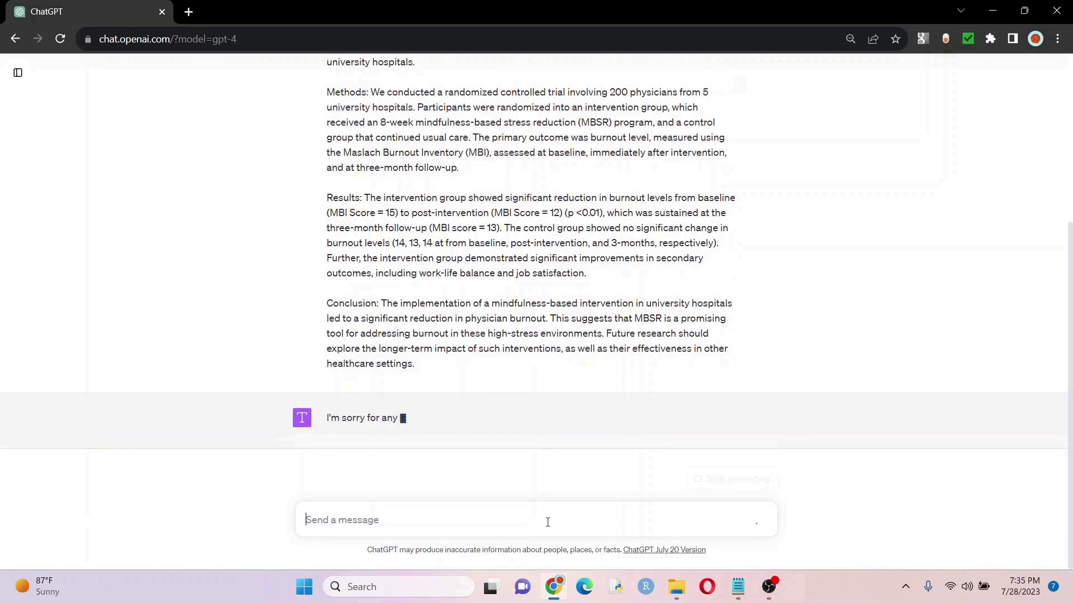
{"action": "mouse_move", "coordinate": [677, 585]}
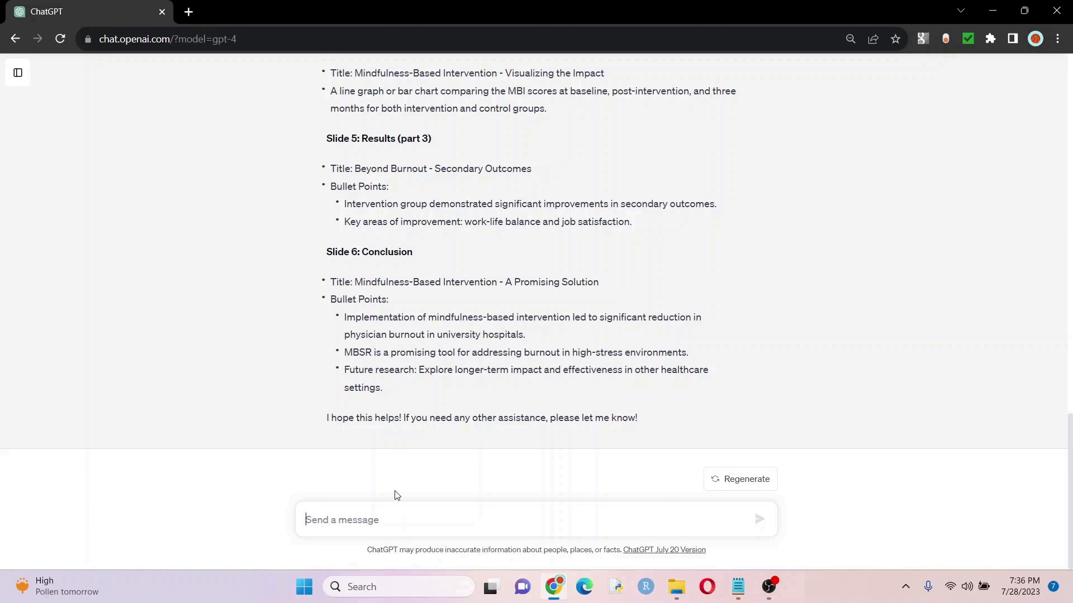
Step: Send a follow-up noting GPT-4 already gave VBA code and asking it to do it again
{"action": "type", "text": "Thanks.  You already gave"}
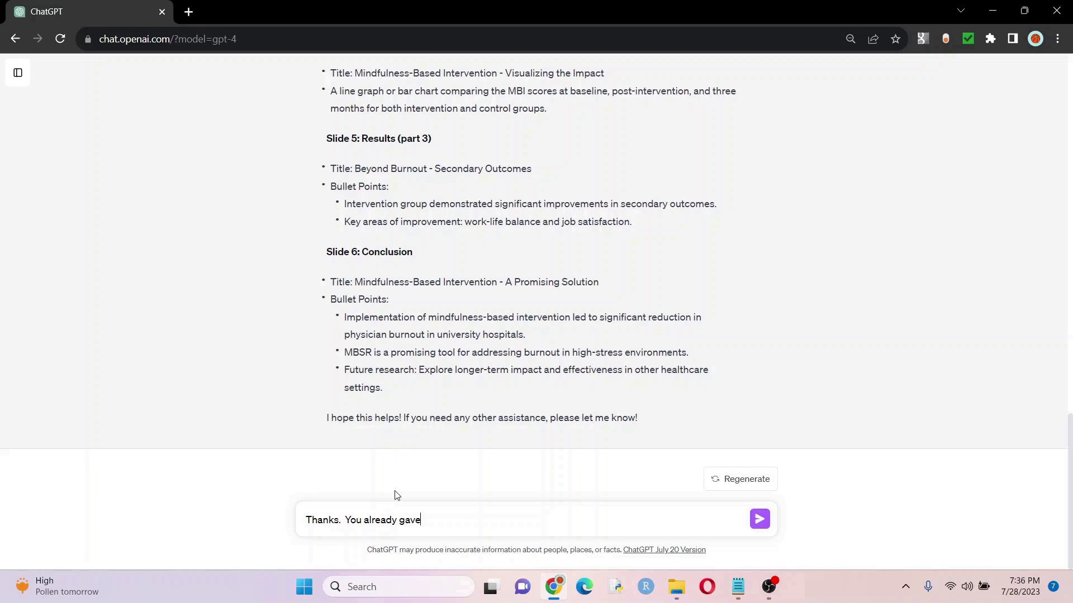
{"action": "type", "text": " me VBA code for this presentation.  Can you just do it again"}
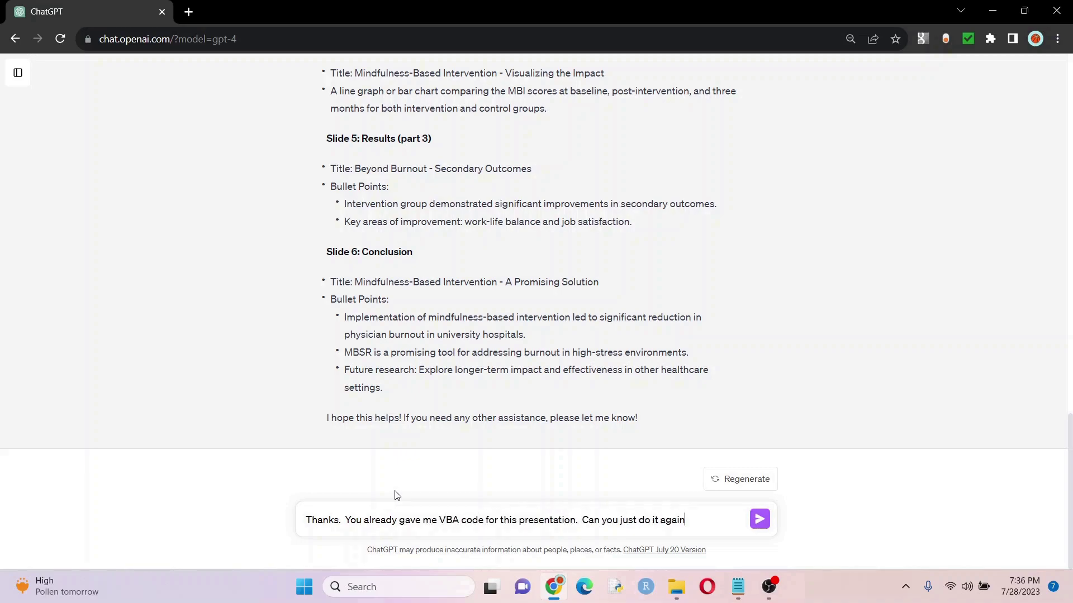
{"action": "type", "text": "? You can just adapt my abstract to V"}
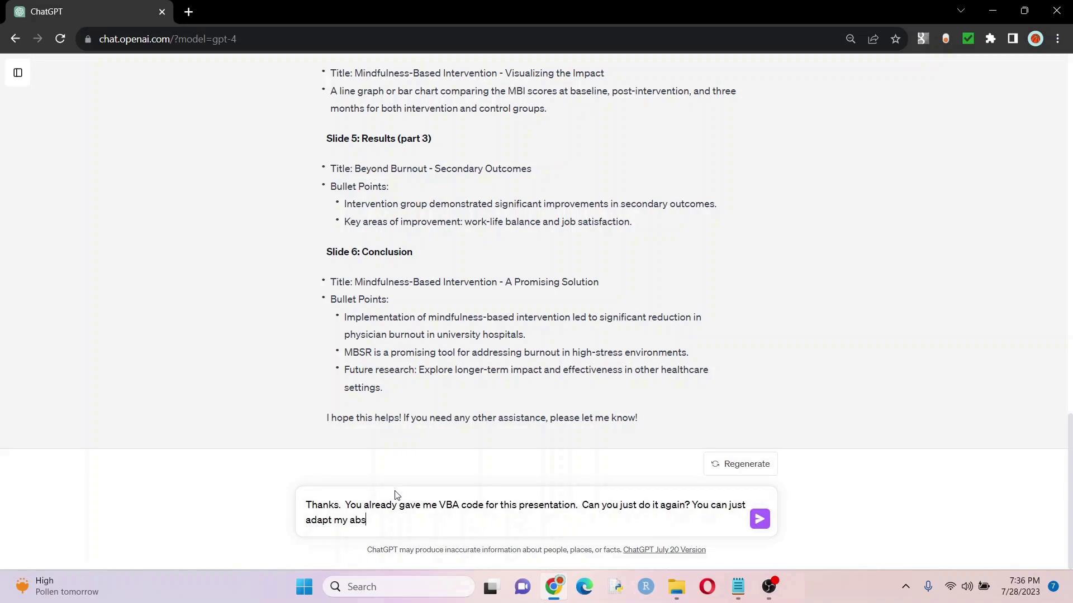
{"action": "type", "text": "BA code."}
{"action": "key", "text": "Return"}
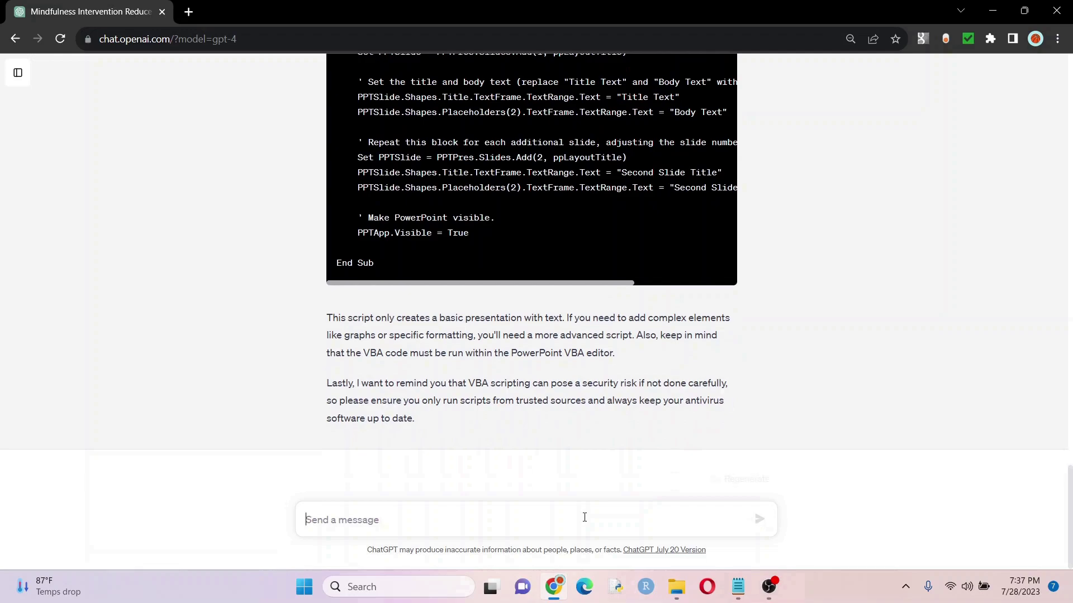
Step: Write a thank-you asking to adapt the VBA script, then paste the prompt and abstract below as plain text
{"action": "type", "text": "Tha"}
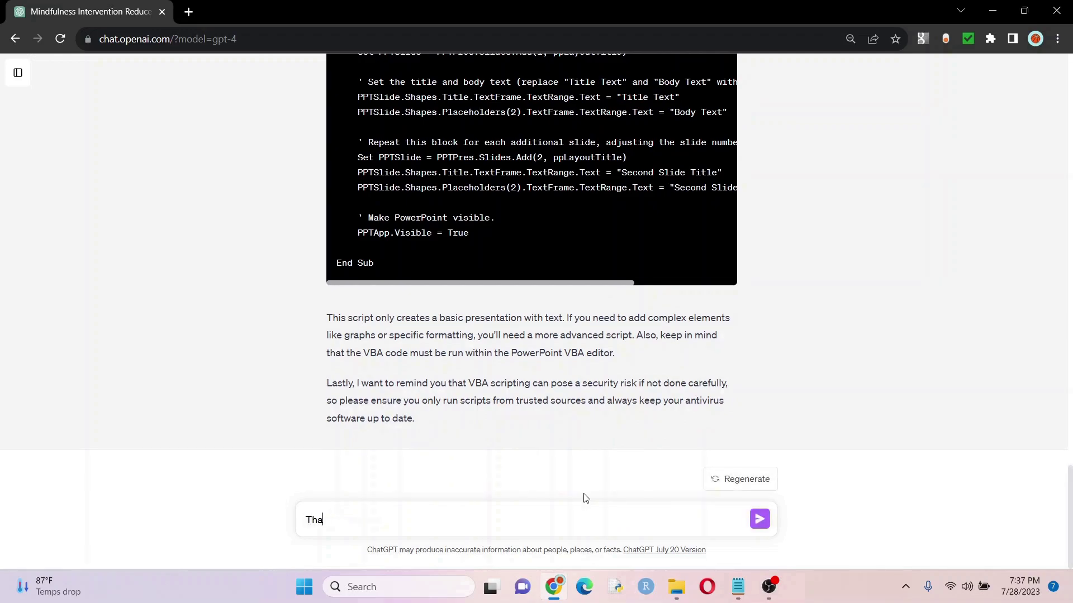
{"action": "type", "text": "nks for making a VBA script.  Now I am going to give you my "}
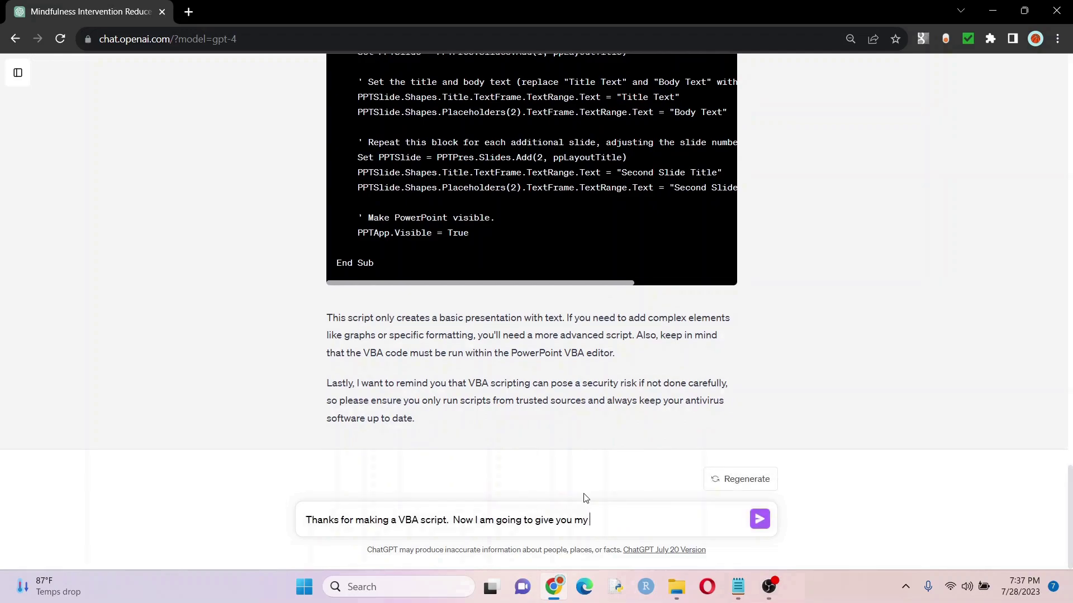
{"action": "type", "text": "abstract again so you can adapt it to the VBA code."}
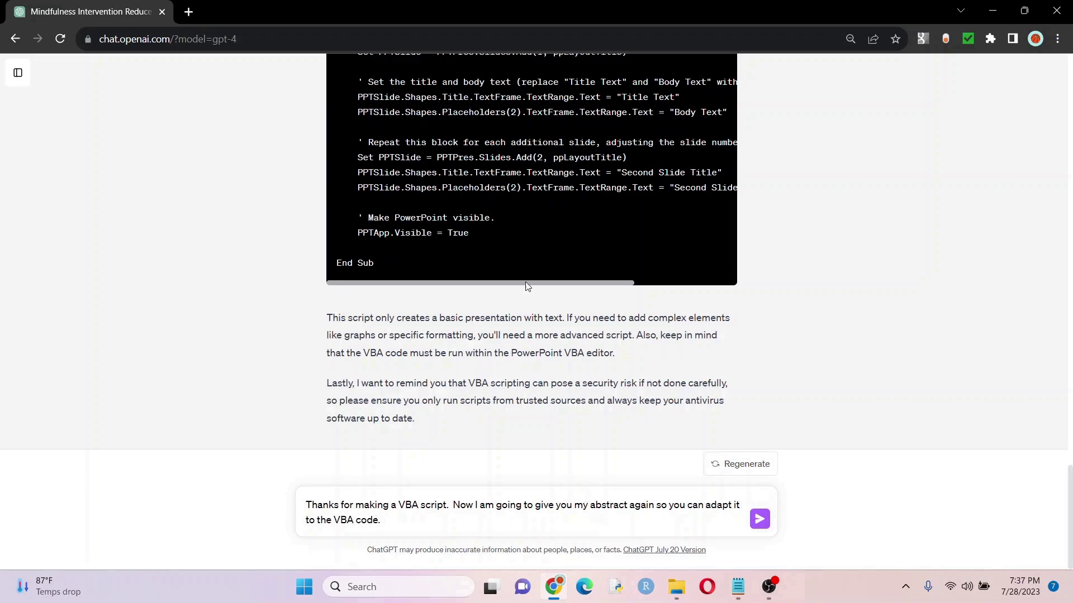
{"action": "type", "text": "  Here's the prompt and abstract agai"}
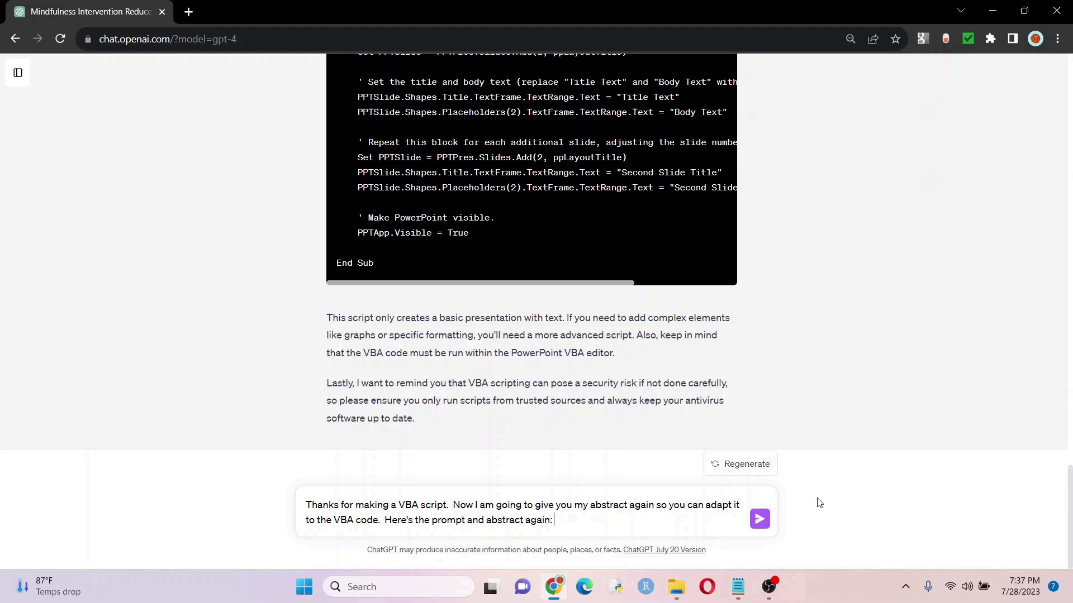
{"action": "type", "text": "n:"}
{"action": "left_click", "coordinate": [737, 587]}
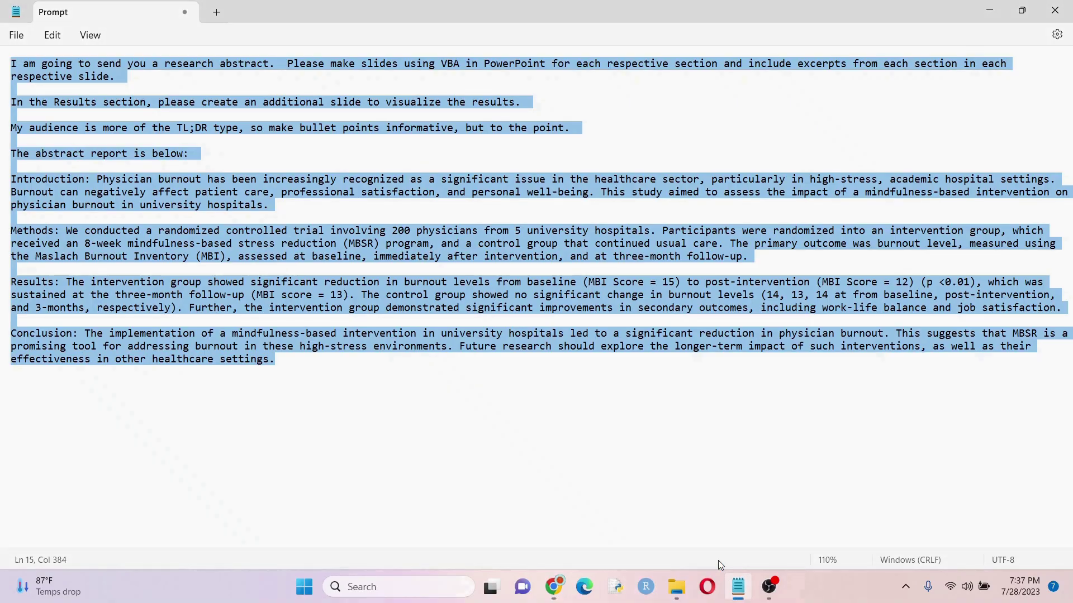
{"action": "right_click", "coordinate": [346, 229]}
{"action": "left_click", "coordinate": [380, 324]}
{"action": "left_click", "coordinate": [553, 586]}
{"action": "right_click", "coordinate": [613, 524]}
{"action": "left_click", "coordinate": [665, 424]}
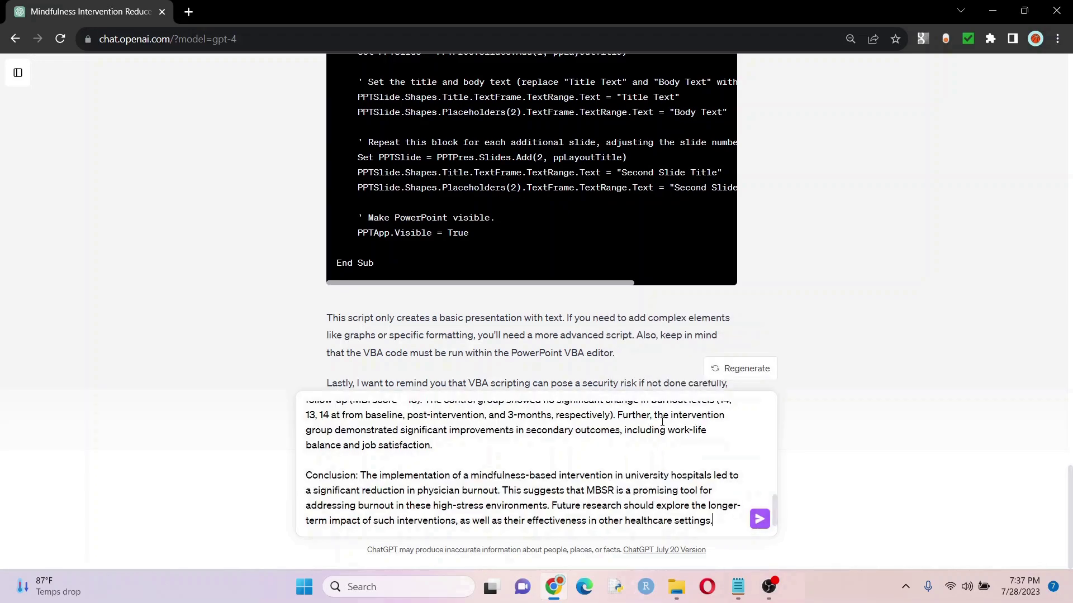
Step: Send the abstract prompt and follow the four-slide CreatePPT VBA macro as it streams in
{"action": "key", "text": "Return"}
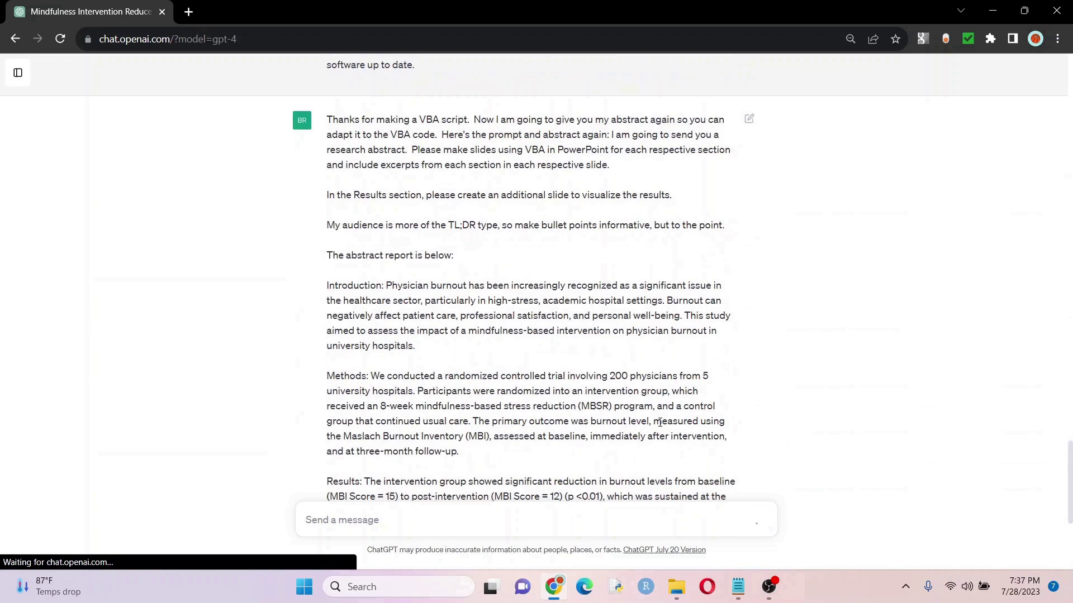
{"action": "scroll", "coordinate": [794, 391], "scroll_direction": "up", "scroll_amount": 6}
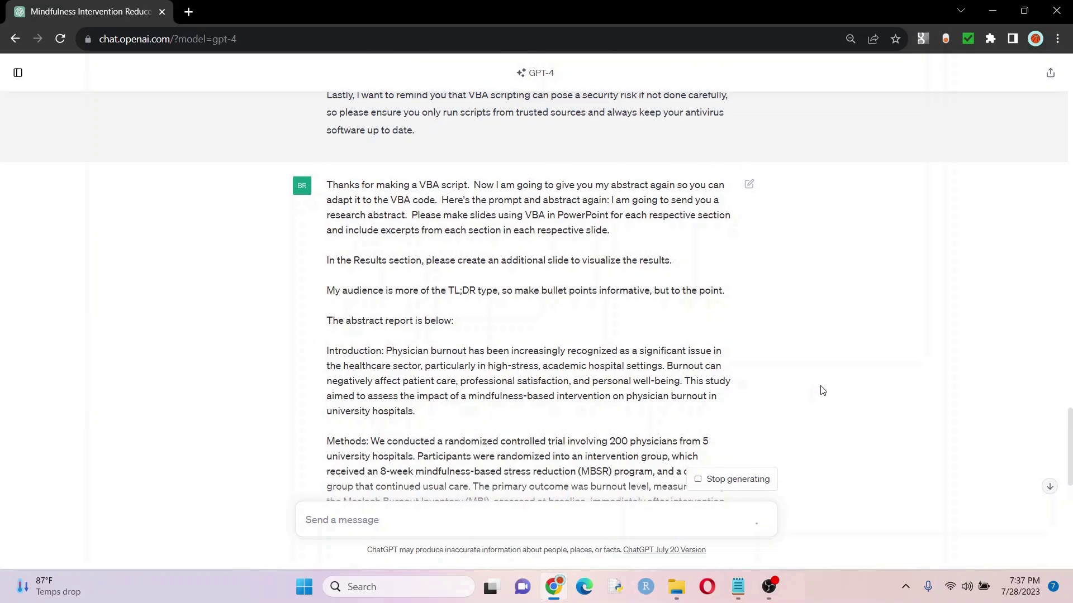
{"action": "scroll", "coordinate": [822, 395], "scroll_direction": "down", "scroll_amount": 8}
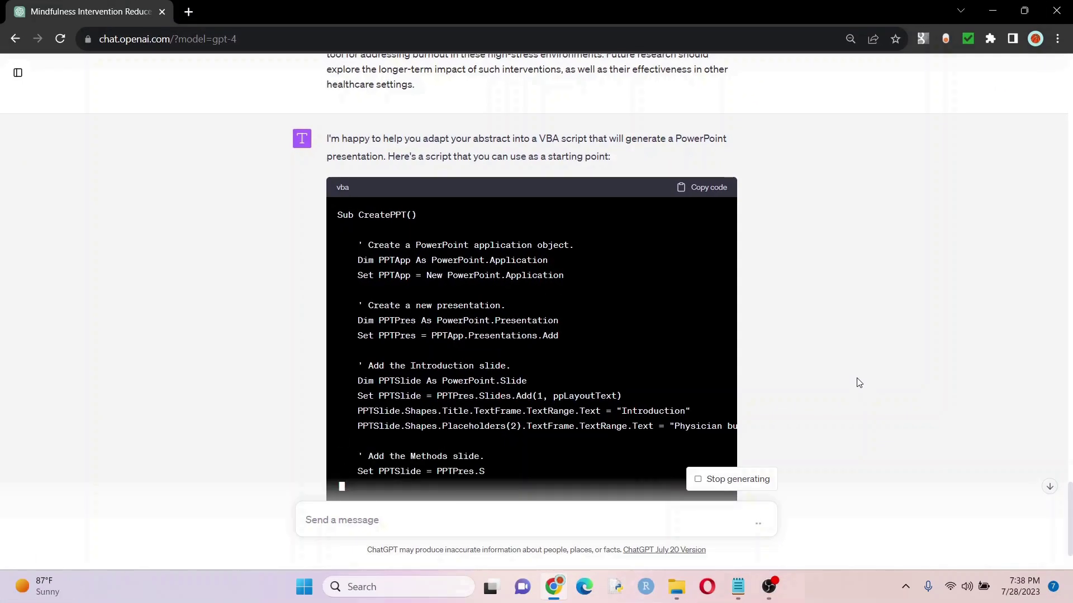
{"action": "scroll", "coordinate": [927, 318], "scroll_direction": "down", "scroll_amount": 4}
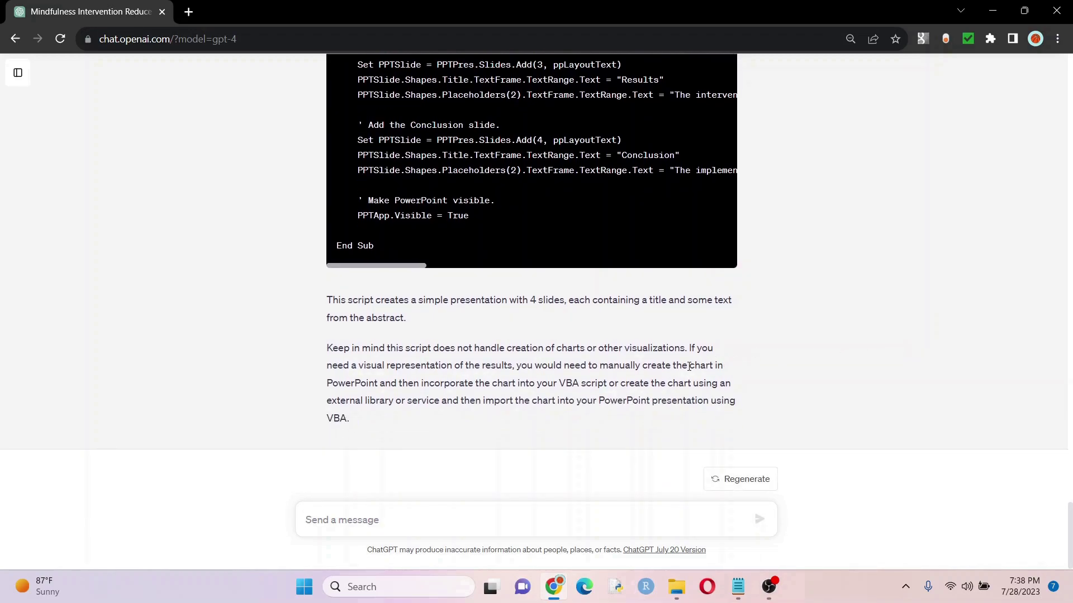
Step: Copy the CreatePPT VBA macro from ChatGPT's reply and switch to the Sample presentation's folder
{"action": "left_click_drag", "start_coordinate": [516, 367], "coordinate": [576, 417]}
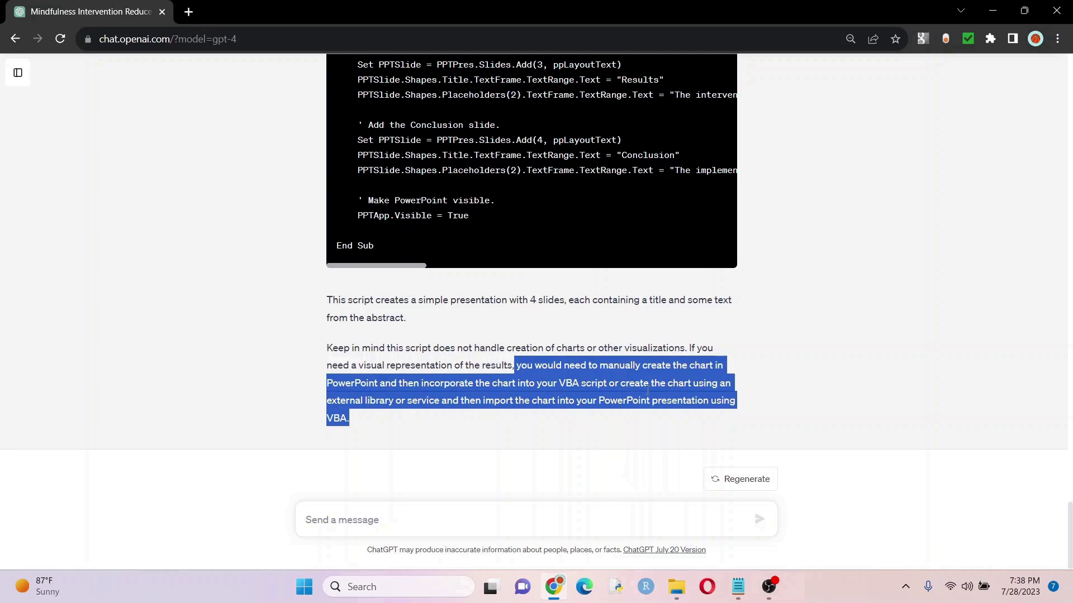
{"action": "left_click", "coordinate": [939, 330]}
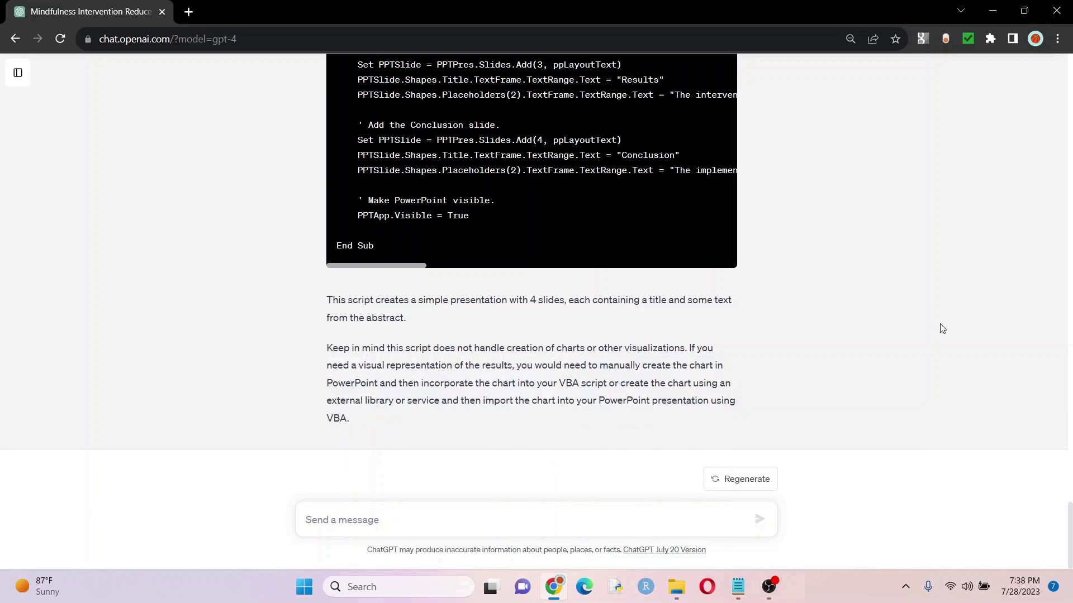
{"action": "scroll", "coordinate": [830, 319], "scroll_direction": "up", "scroll_amount": 6}
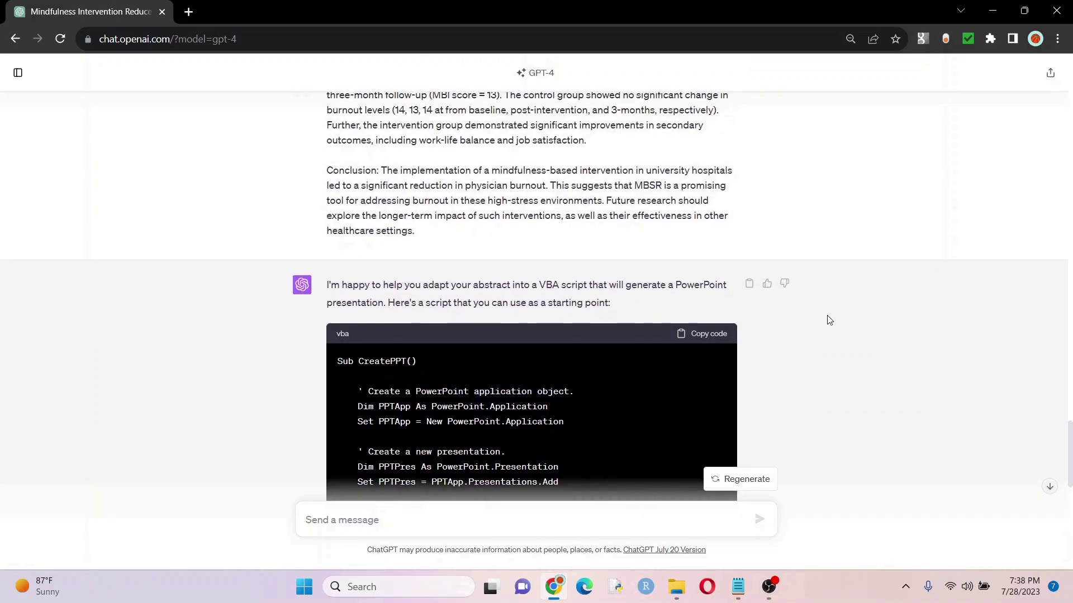
{"action": "scroll", "coordinate": [908, 335], "scroll_direction": "down", "scroll_amount": 3}
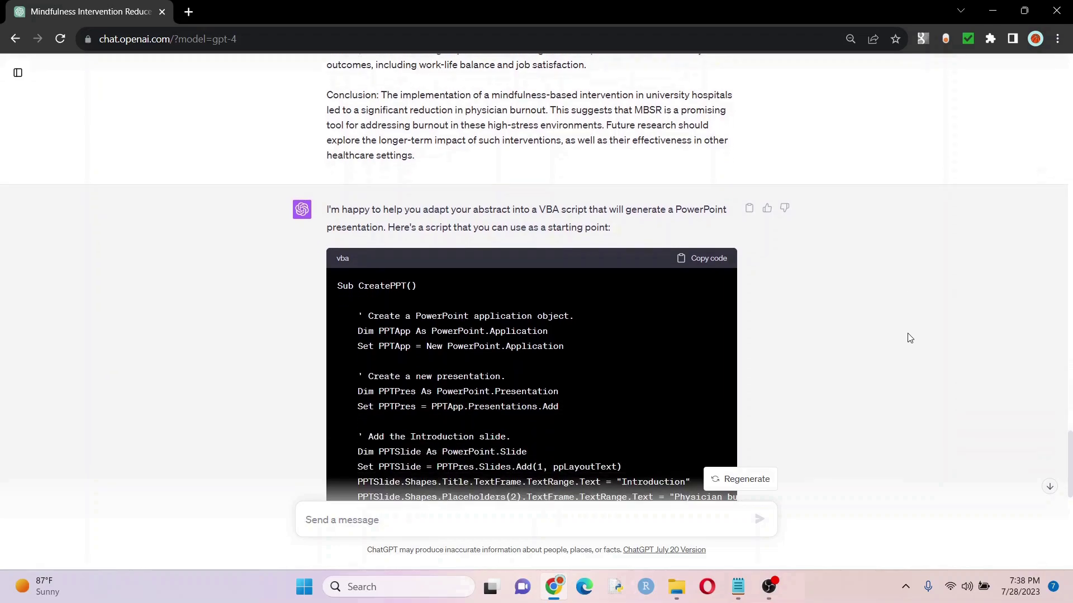
{"action": "left_click", "coordinate": [708, 195]}
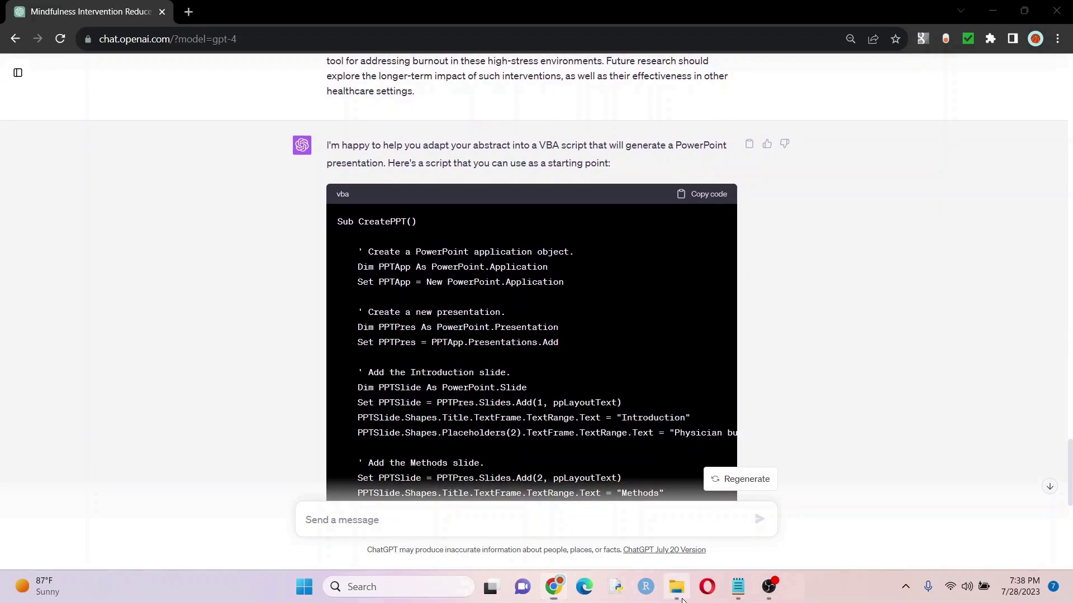
{"action": "left_click", "coordinate": [677, 586]}
Step: Open the Sample presentation and tick Developer under Customize Ribbon to show the Developer tab
{"action": "double_click", "coordinate": [275, 159]}
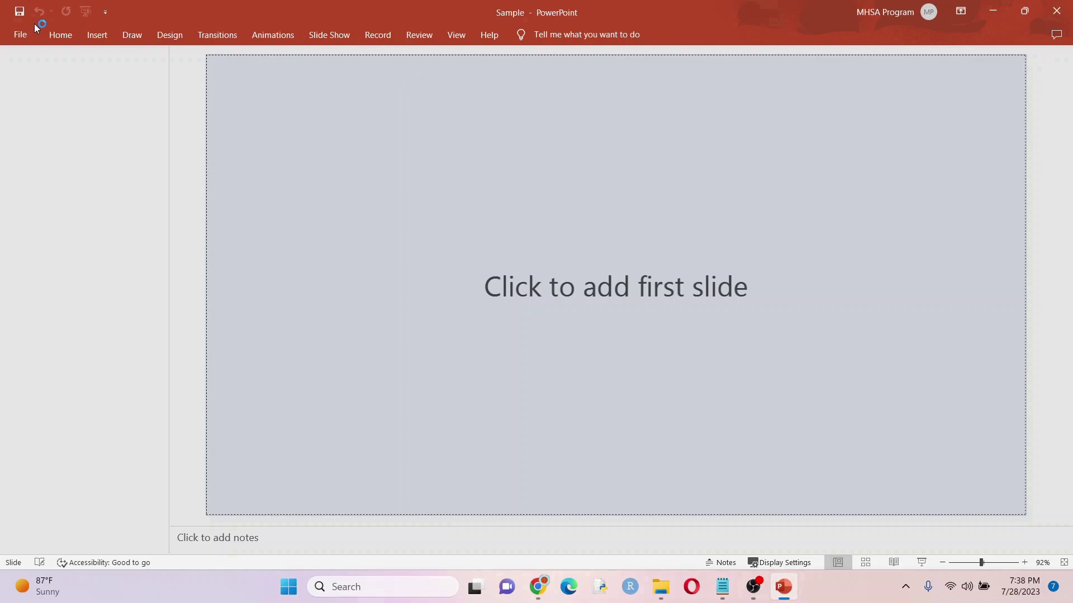
{"action": "left_click", "coordinate": [107, 12]}
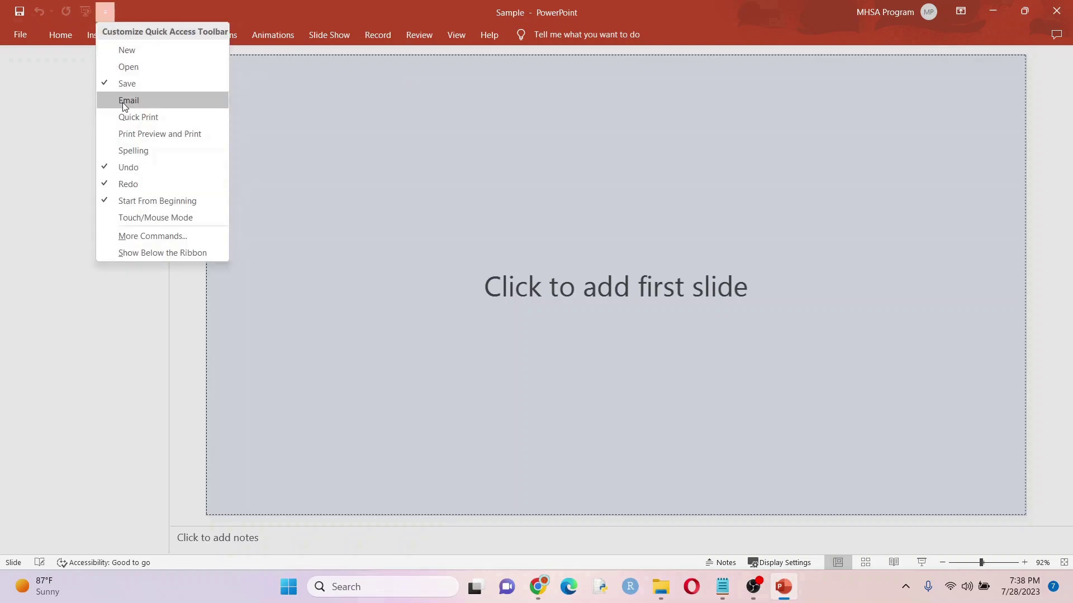
{"action": "left_click", "coordinate": [142, 240]}
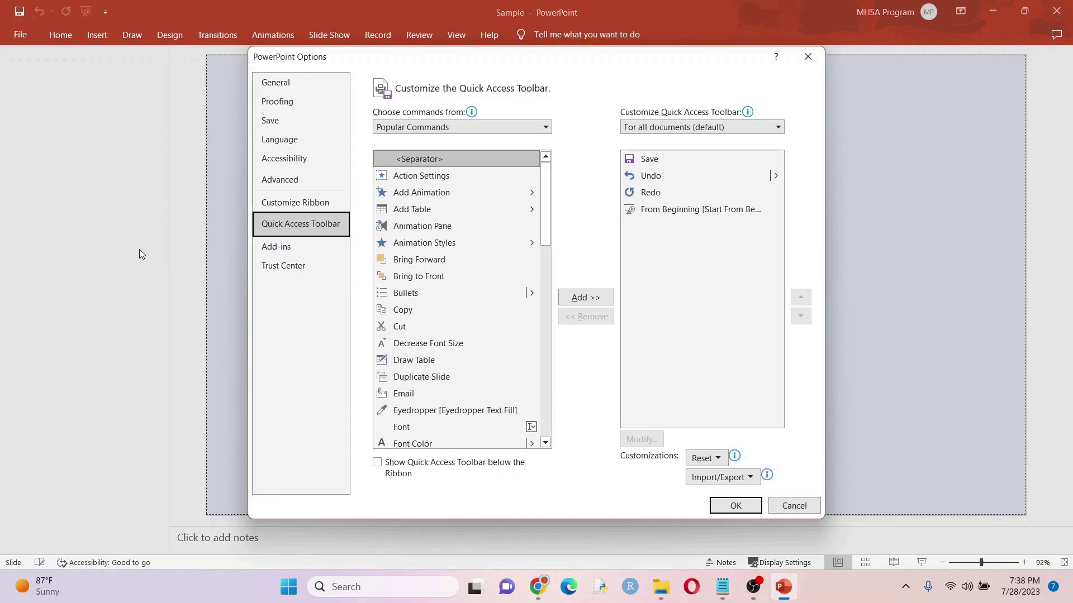
{"action": "left_click", "coordinate": [309, 204]}
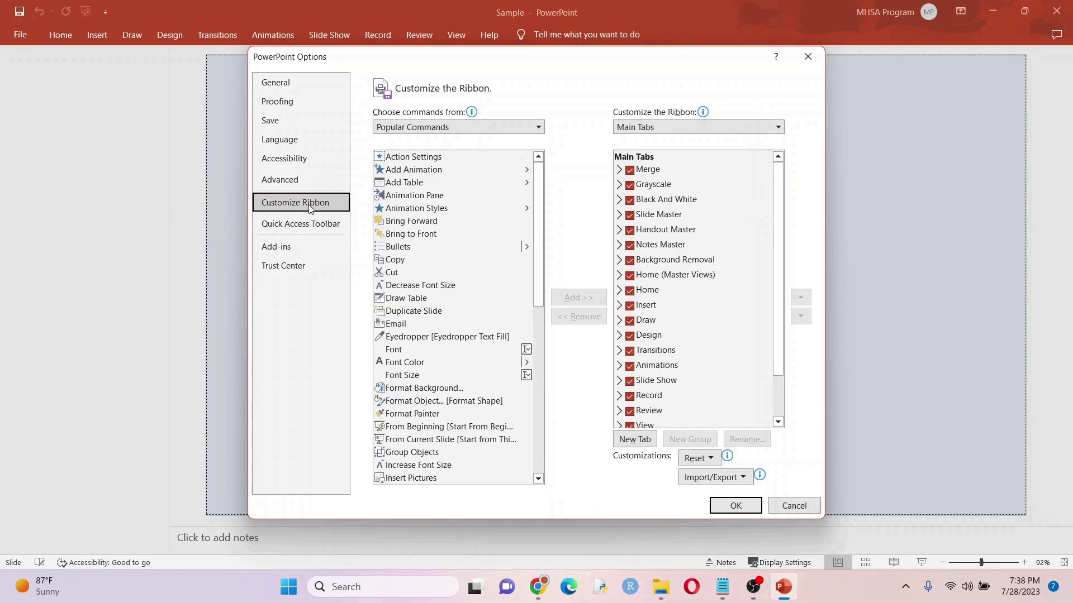
{"action": "left_click", "coordinate": [779, 401]}
{"action": "left_click", "coordinate": [629, 390]}
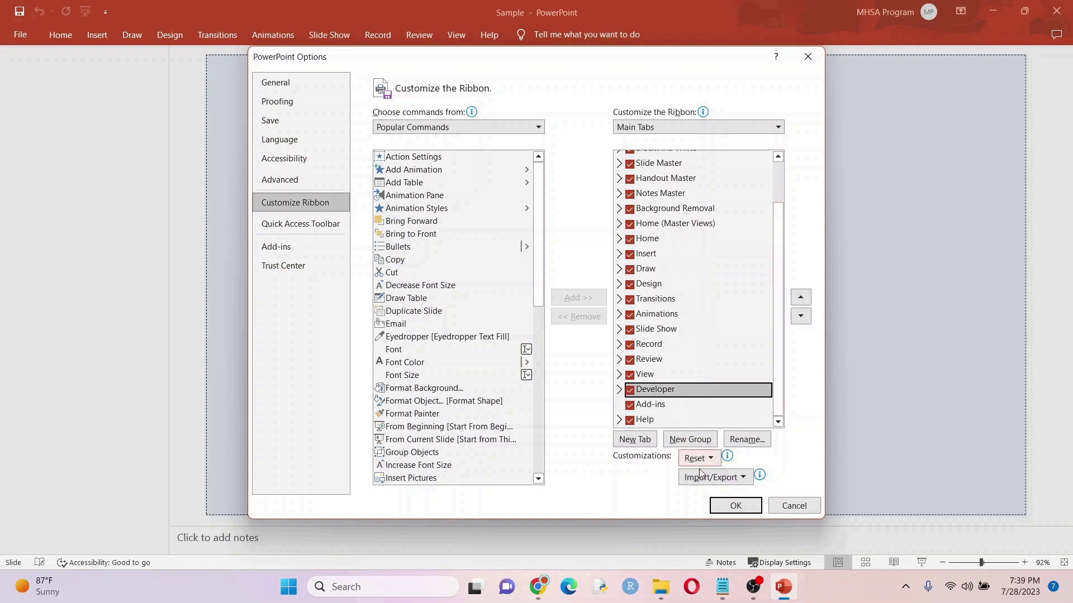
{"action": "left_click", "coordinate": [731, 507]}
{"action": "left_click", "coordinate": [498, 33]}
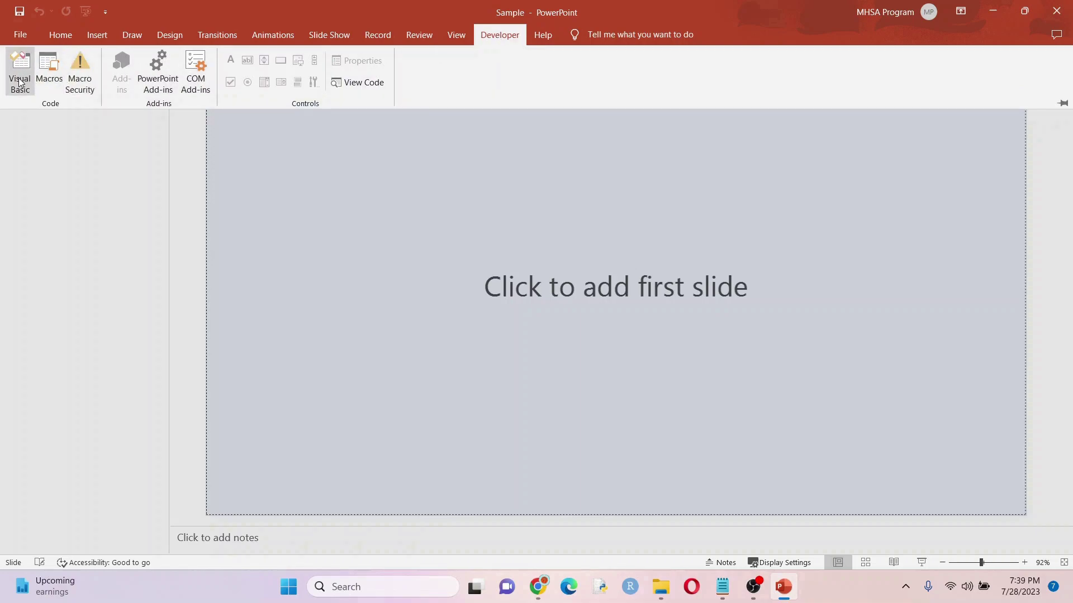
Step: Insert a new module in the Visual Basic editor and paste the CreatePPT macro into it
{"action": "left_click", "coordinate": [17, 88]}
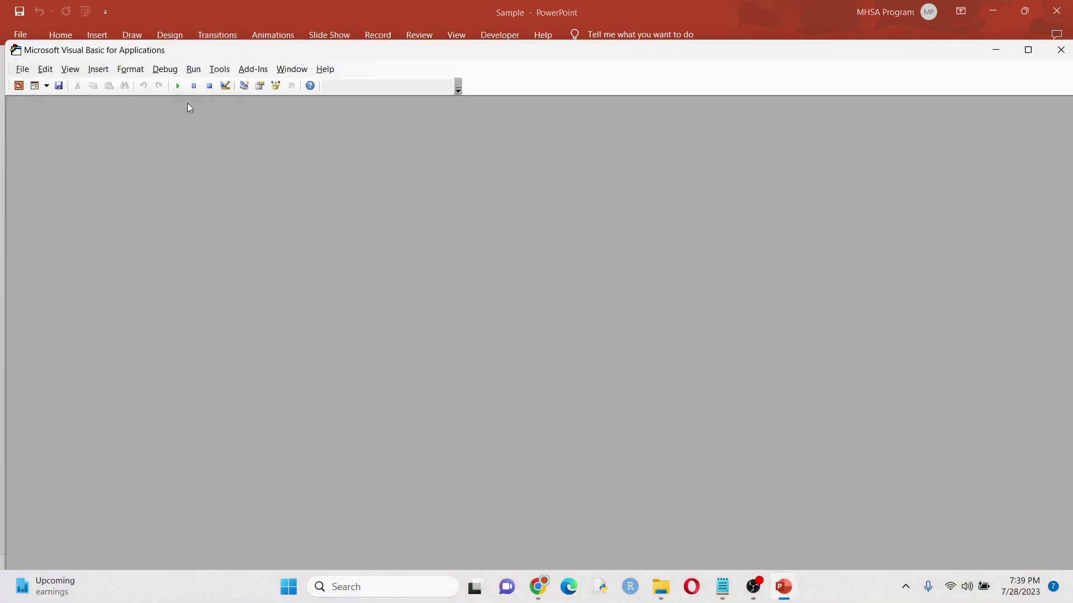
{"action": "left_click", "coordinate": [109, 72]}
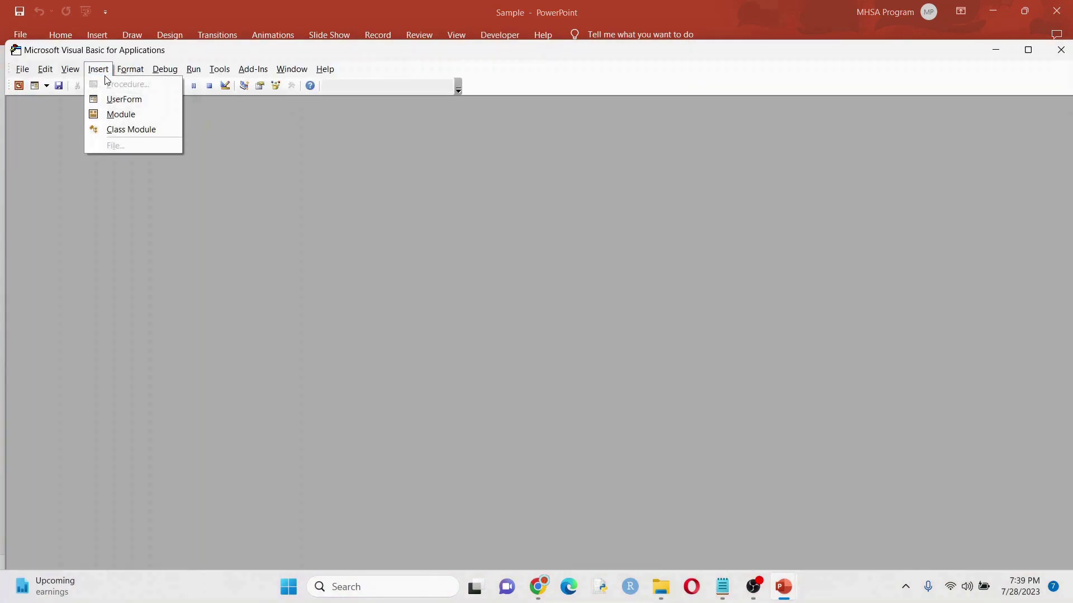
{"action": "left_click", "coordinate": [121, 114]}
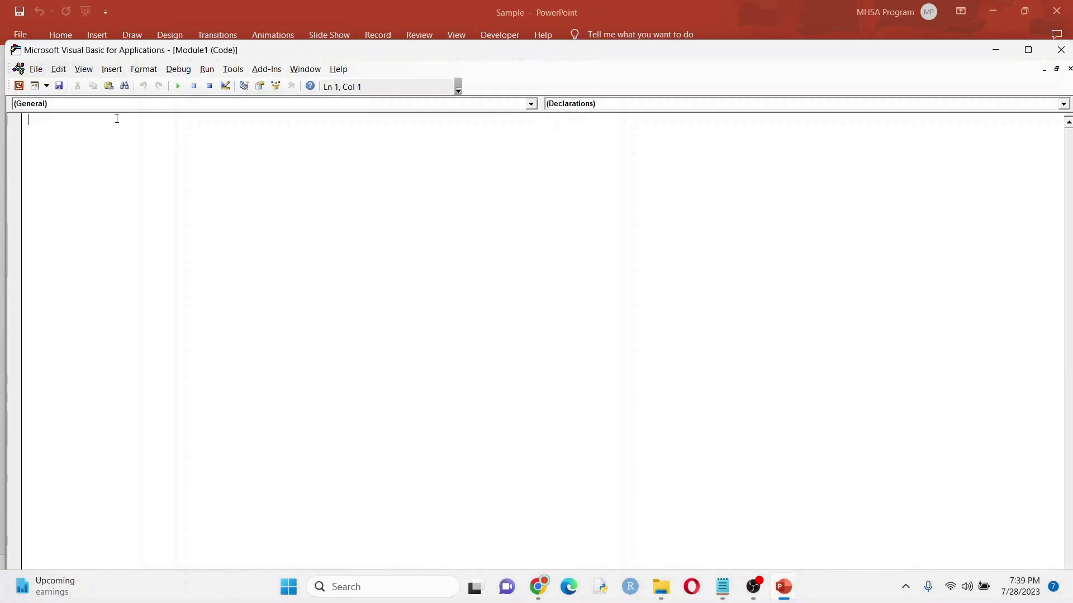
{"action": "right_click", "coordinate": [90, 130]}
{"action": "left_click", "coordinate": [118, 169]}
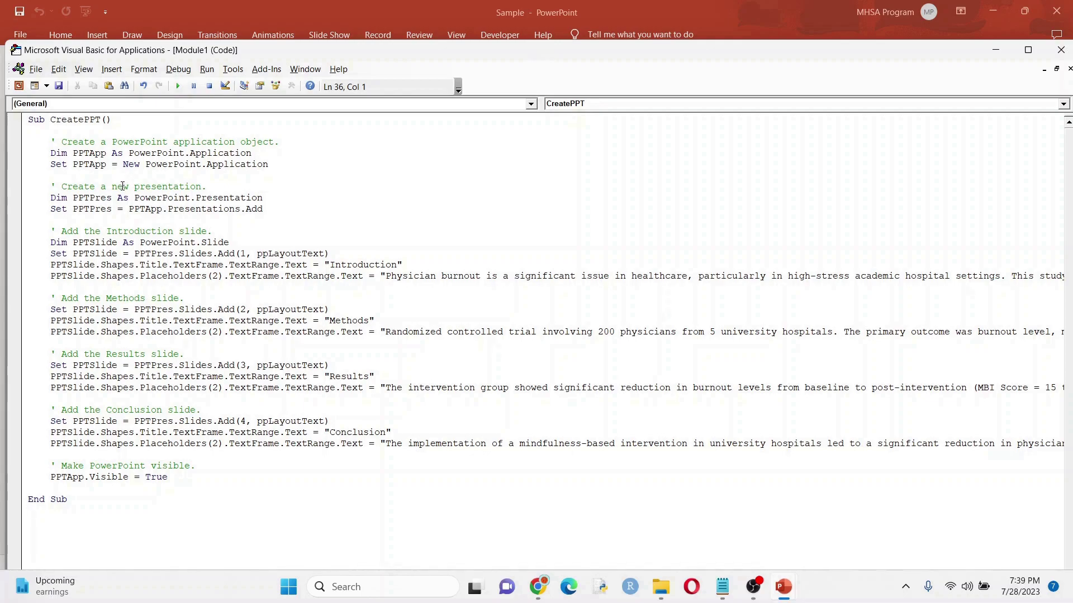
{"action": "left_click", "coordinate": [207, 69]}
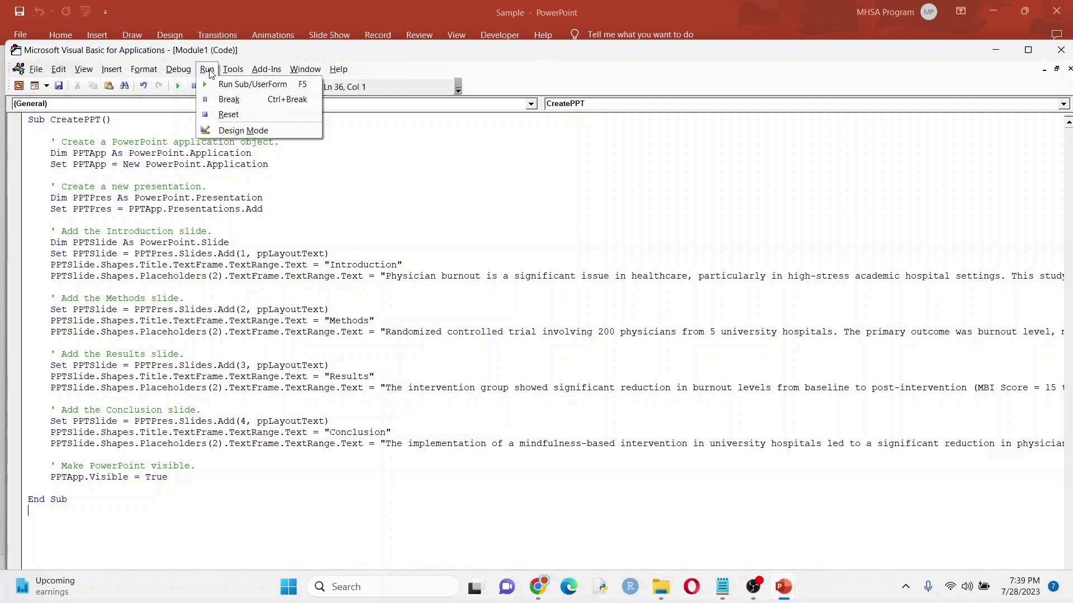
Step: Run the CreatePPT macro and review the generated Methods, Results and Conclusion slides
{"action": "left_click", "coordinate": [218, 85]}
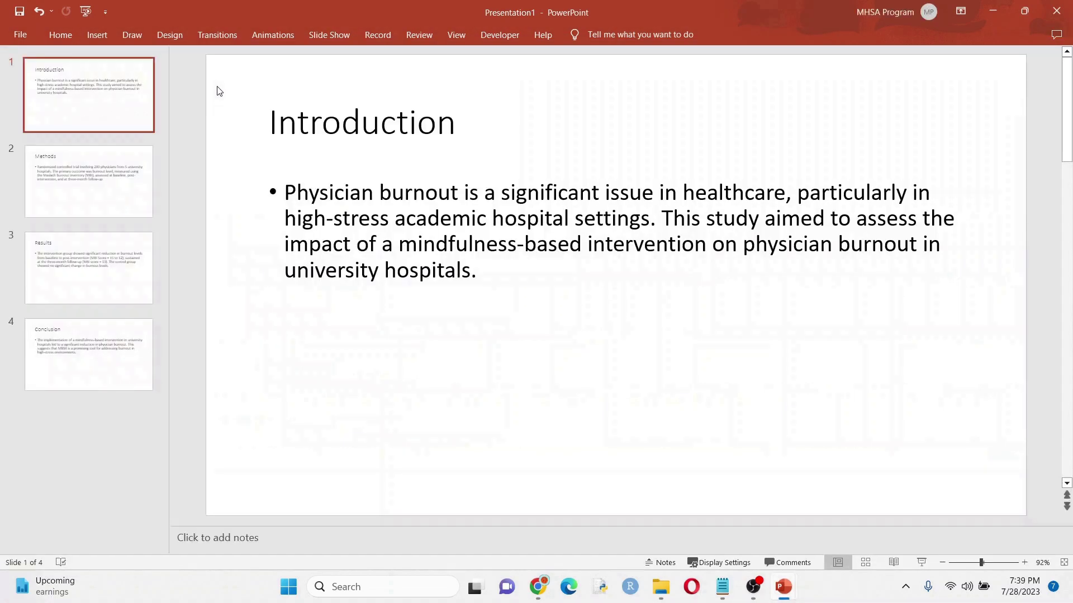
{"action": "left_click", "coordinate": [89, 186]}
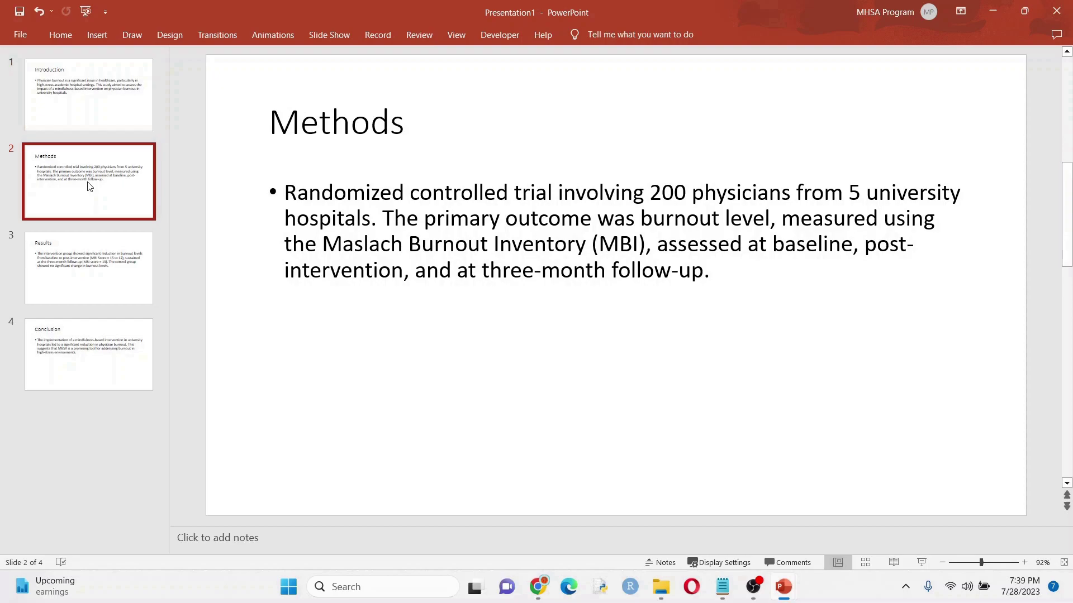
{"action": "left_click", "coordinate": [81, 284]}
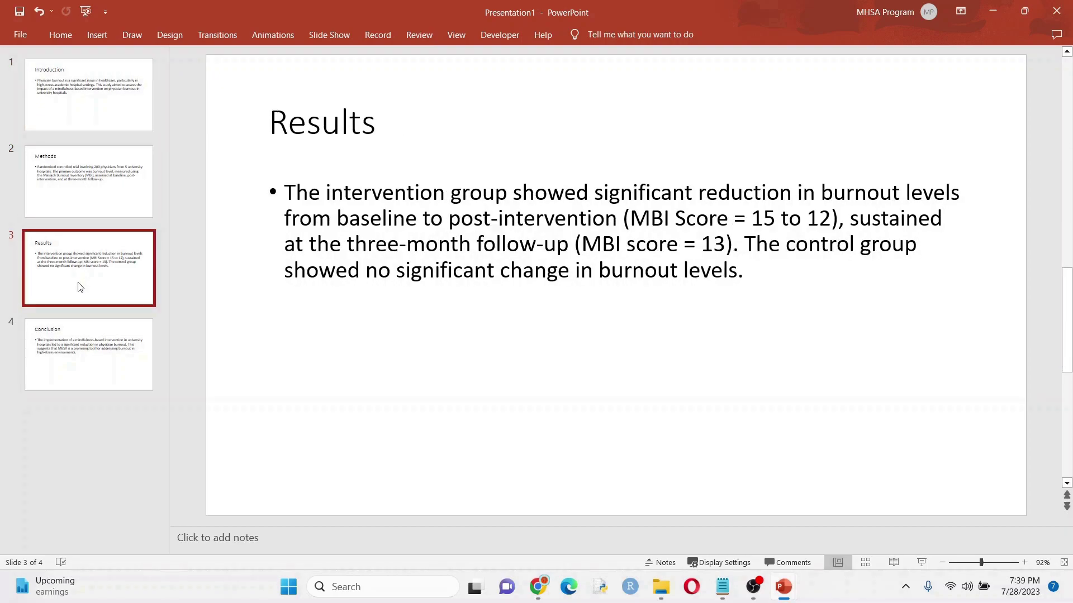
{"action": "left_click", "coordinate": [99, 375]}
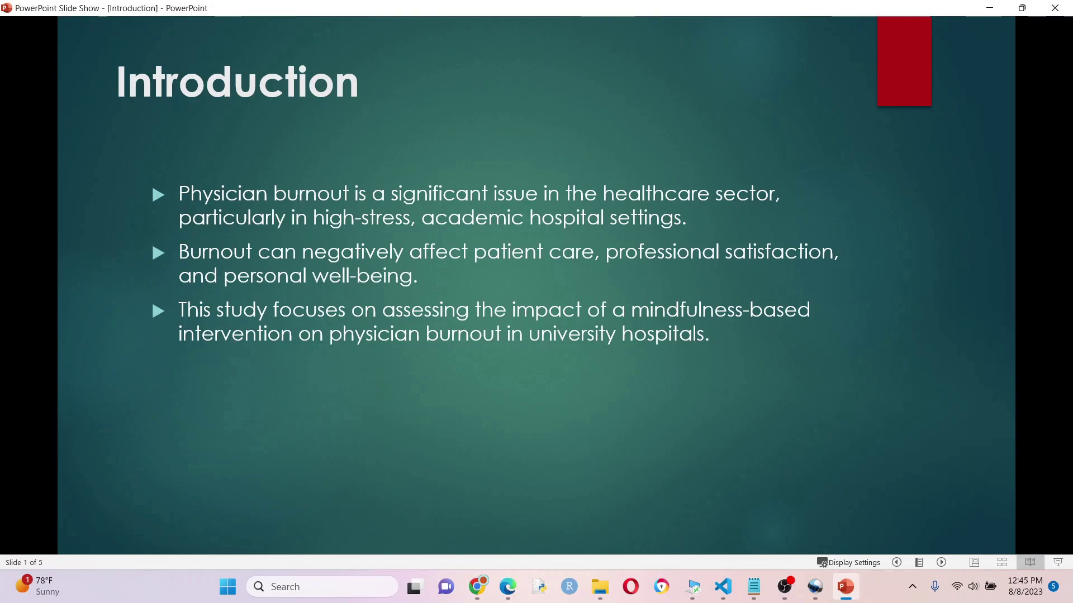
Step: Advance the slide show through Methods, Results and the bar chart to the final Conclusion slide
{"action": "key", "text": "Right"}
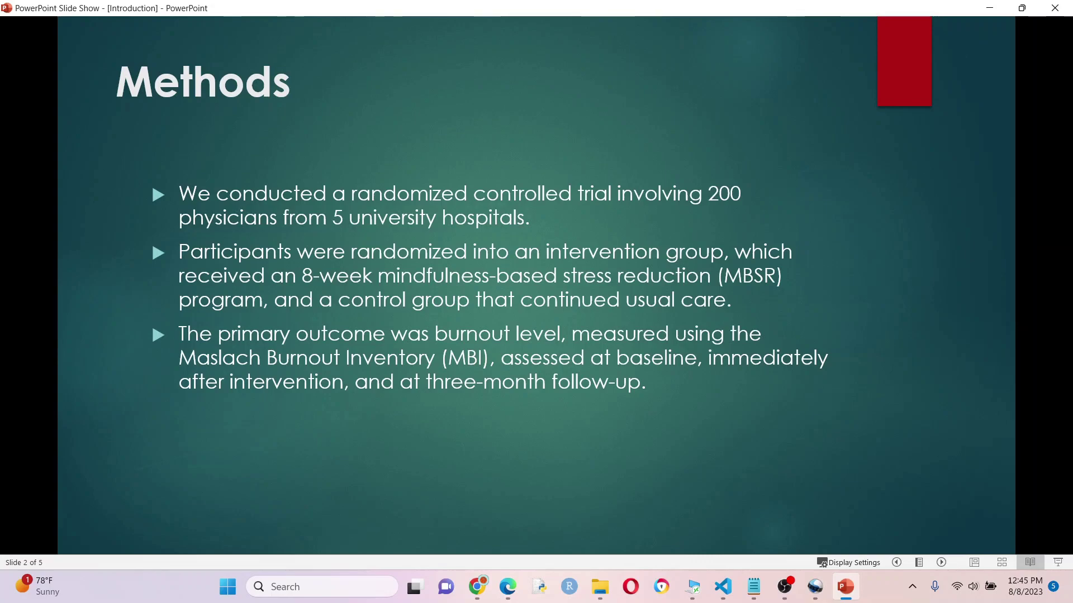
{"action": "key", "text": "Right"}
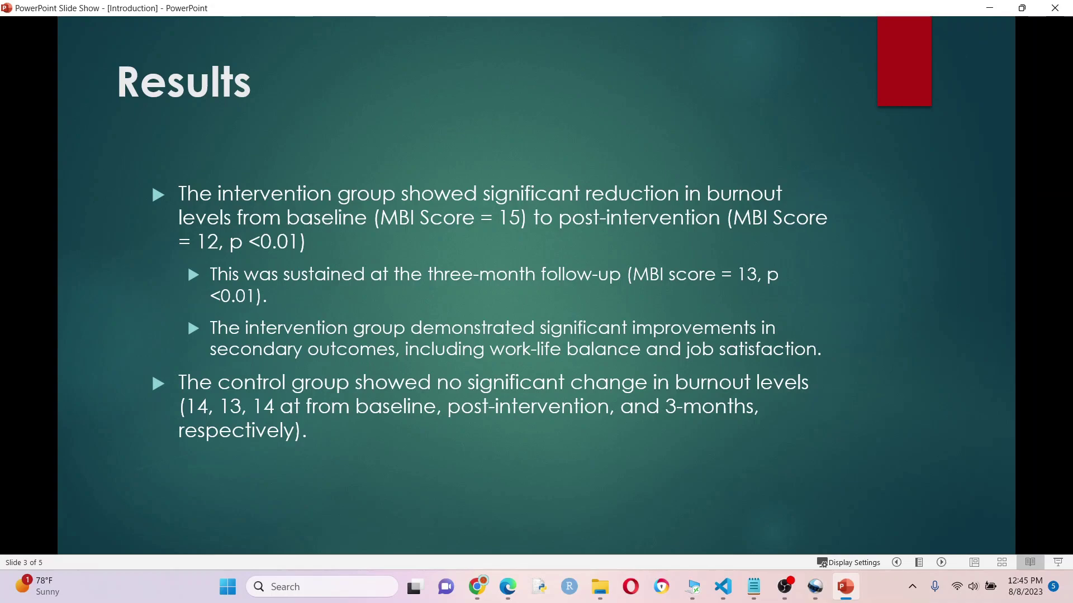
{"action": "key", "text": "Right"}
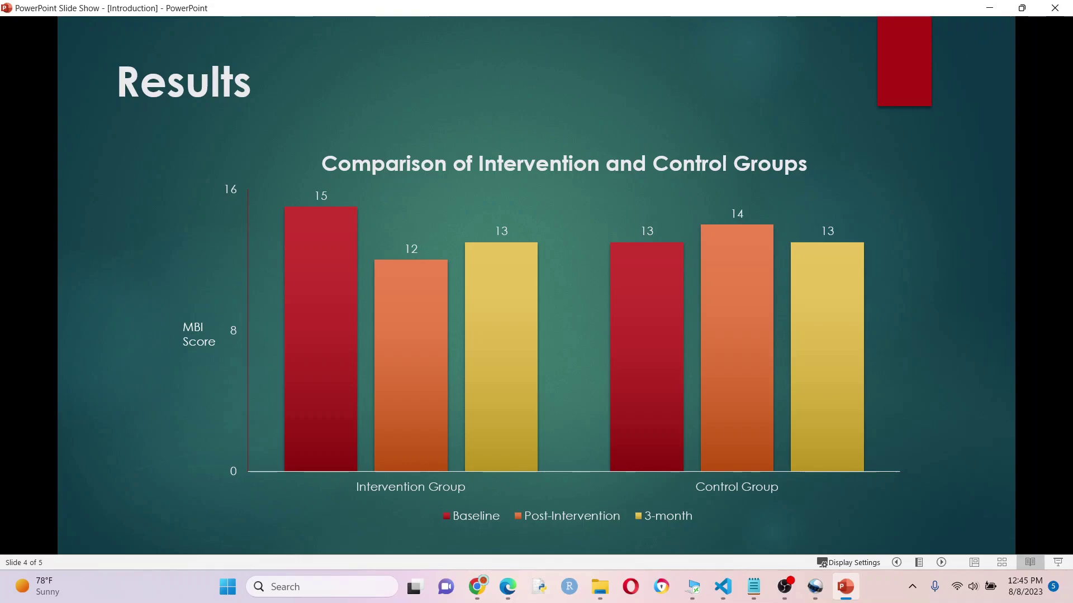
{"action": "key", "text": "Right"}
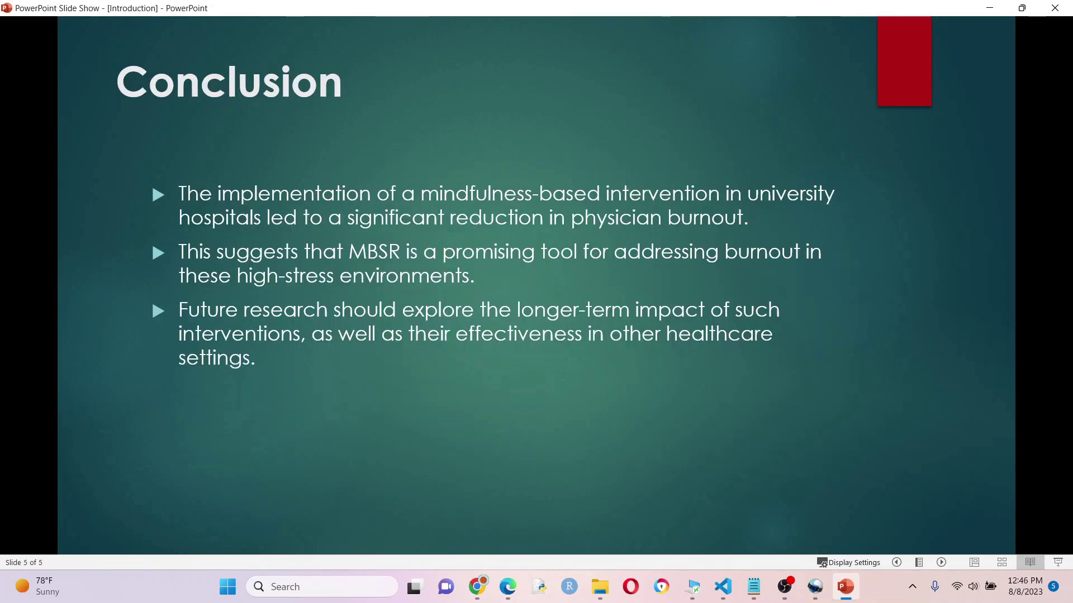